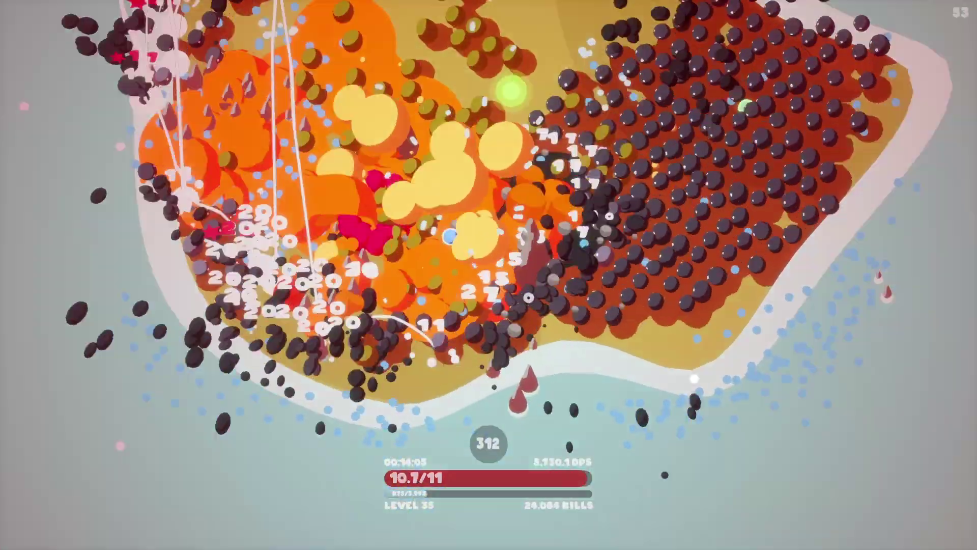
key(d)
key(a)
key(w)
key(s)
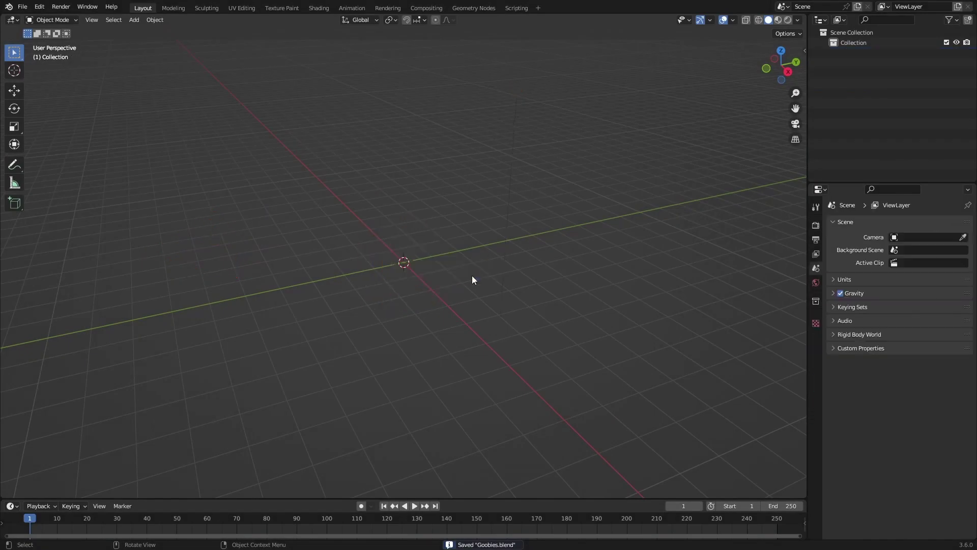
Step: Add a cube mesh at the world origin and give it a level 2 Subdivision Surface modifier
click(816, 225)
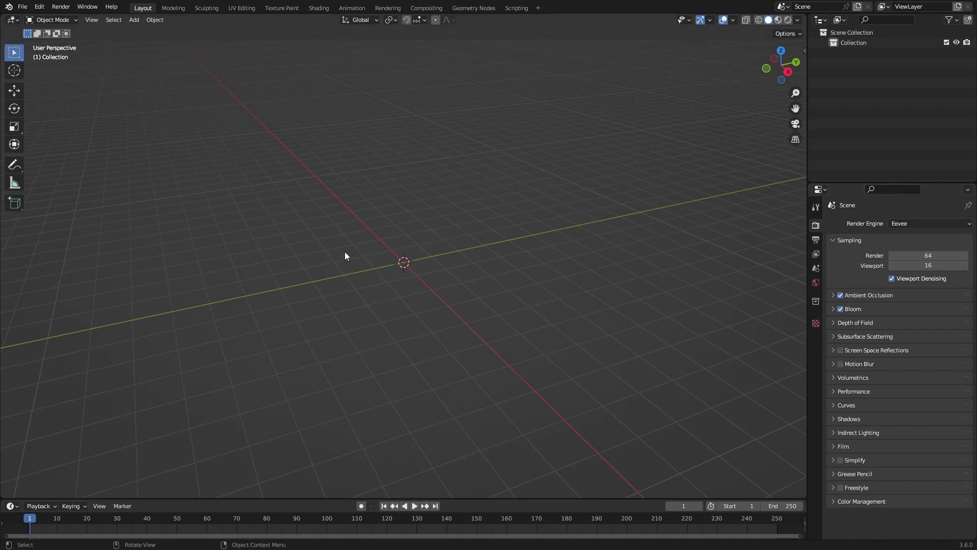
key(shift+a)
mouse_move(374, 243)
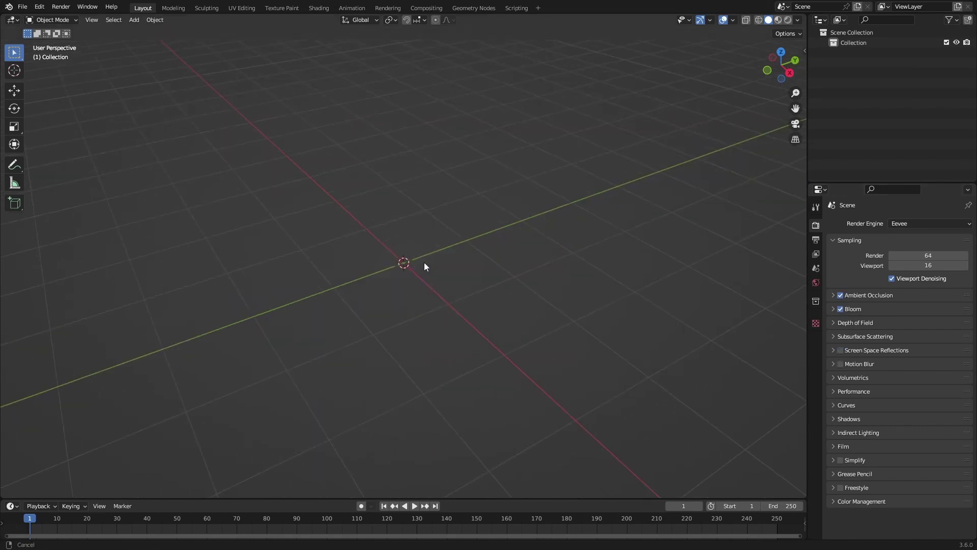
middle_drag(426, 266, 395, 258)
key(shift+a)
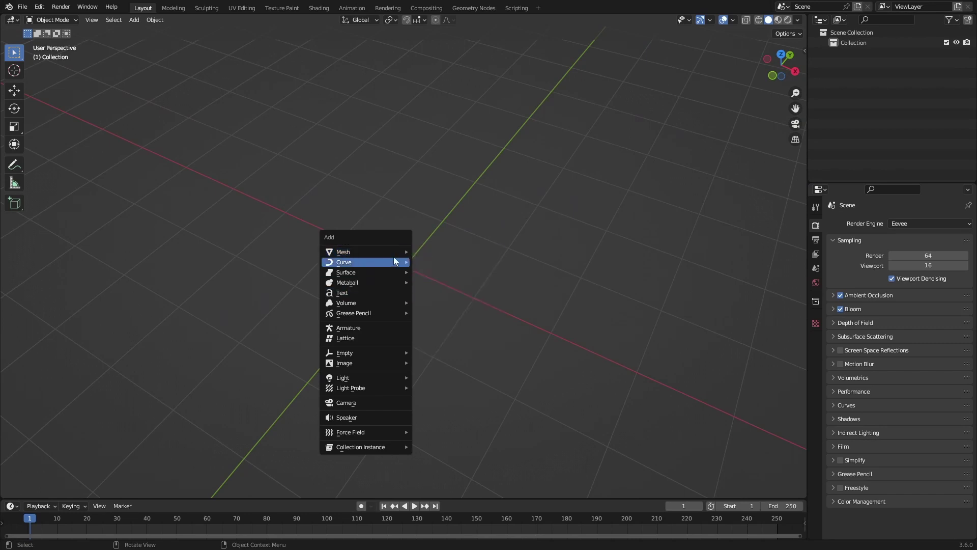
click(436, 262)
middle_drag(438, 260, 478, 298)
key(ctrl+2)
Step: Extrude one end face of the cube outward along X to form an elongated capsule shape
key(Tab)
key(3)
click(422, 293)
key(e)
ctrl+click(548, 309)
key(Tab)
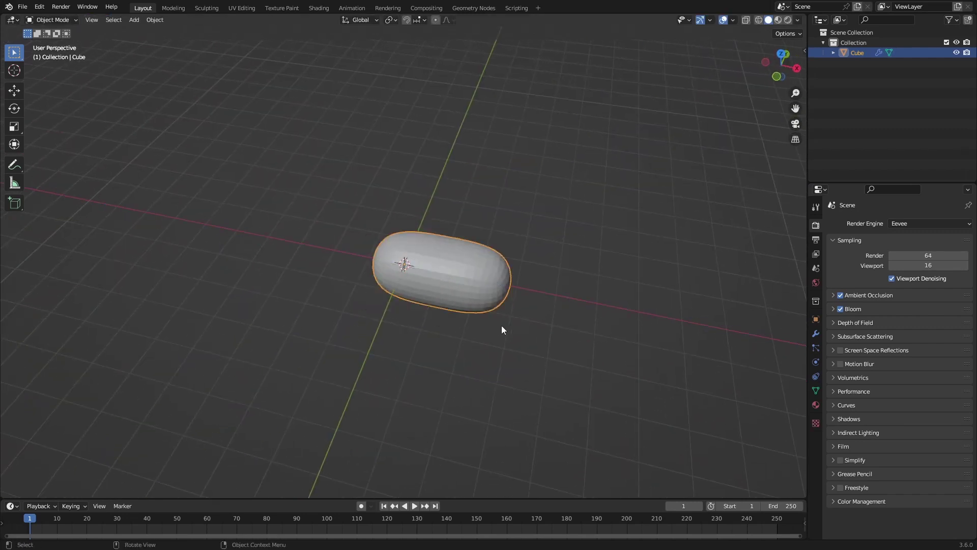
middle_drag(502, 332, 515, 359)
middle_drag(480, 295, 506, 283)
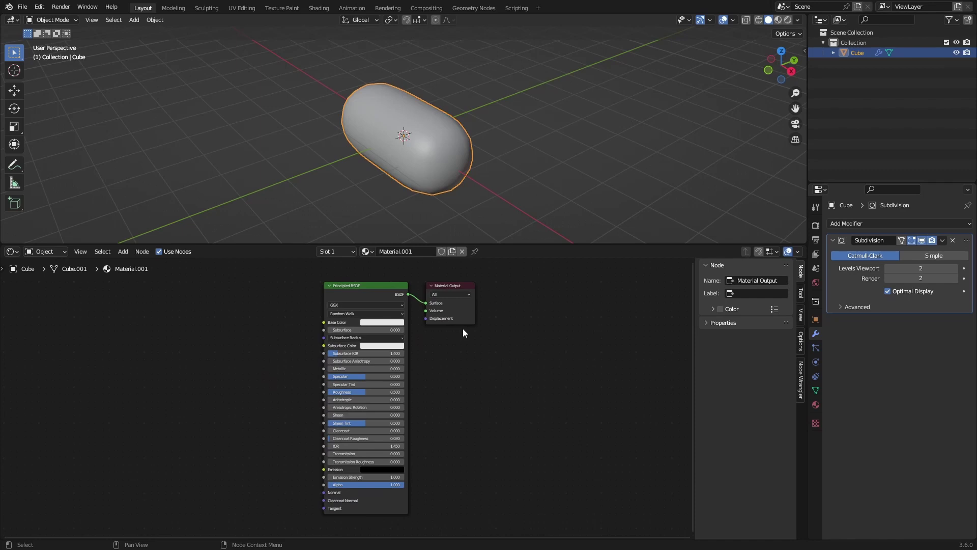
Step: Rename the capsule's material to Cell Shader
double_click(417, 252)
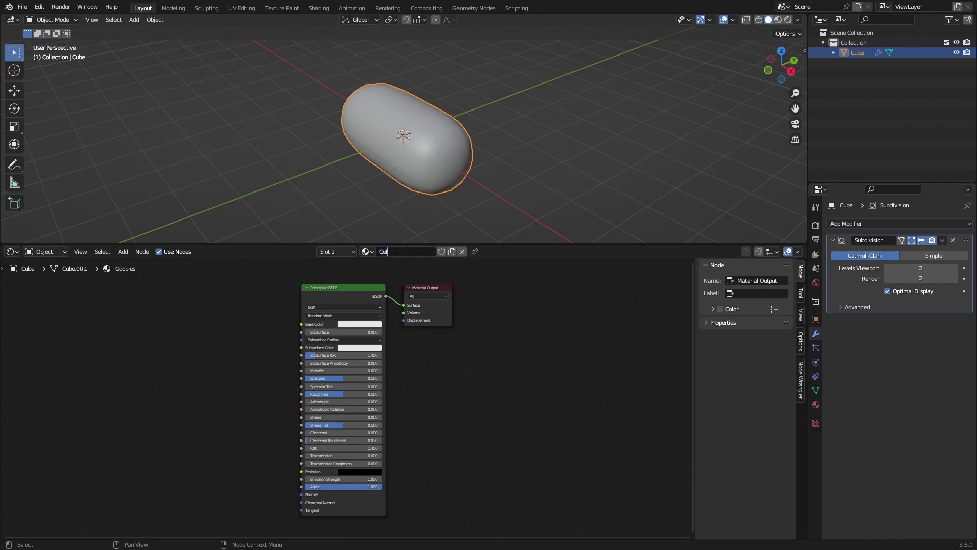
text(Cell Shader)
key(Return)
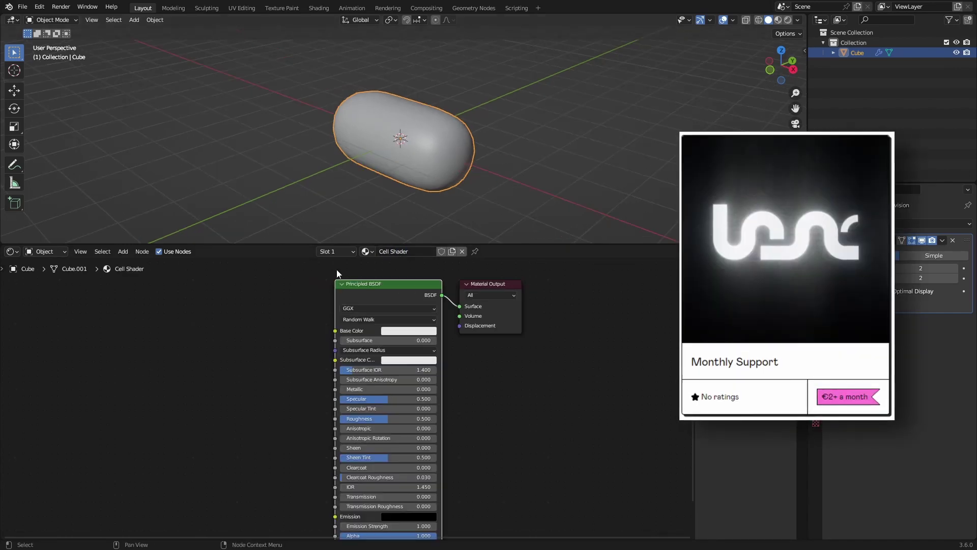
Step: Replace the Principled BSDF in the Cell Shader material with a Diffuse BSDF node placed well before the Material Output
middle_drag(384, 299, 369, 333)
key(x)
key(shift+a)
click(334, 298)
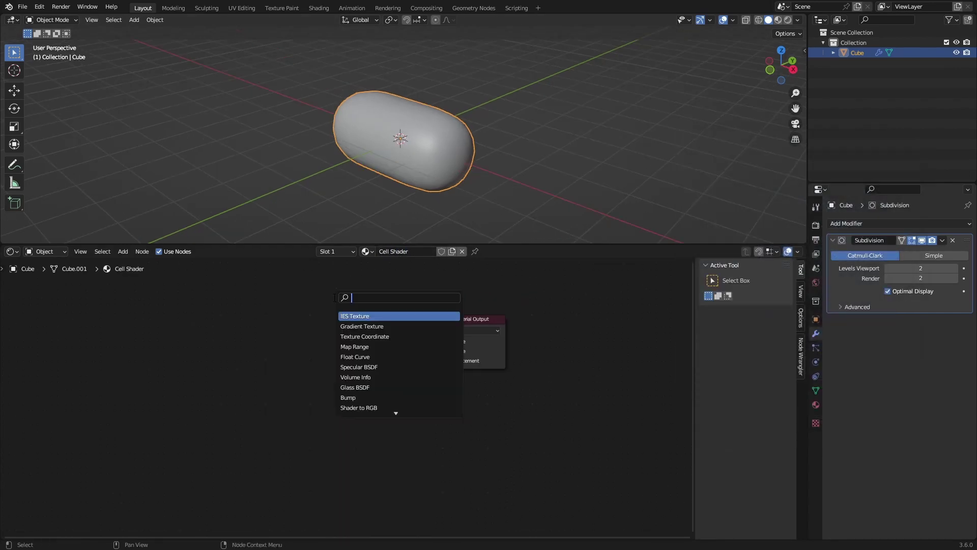
text(diffus)
key(Return)
click(197, 334)
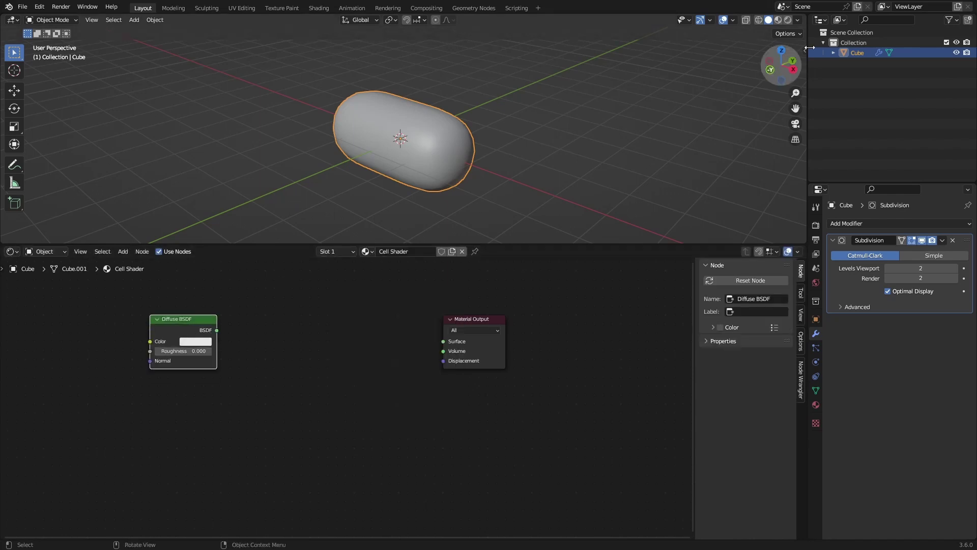
Step: Show the viewport in rendered shading with a black world background, and connect the Diffuse BSDF to the Material Output surface
click(788, 19)
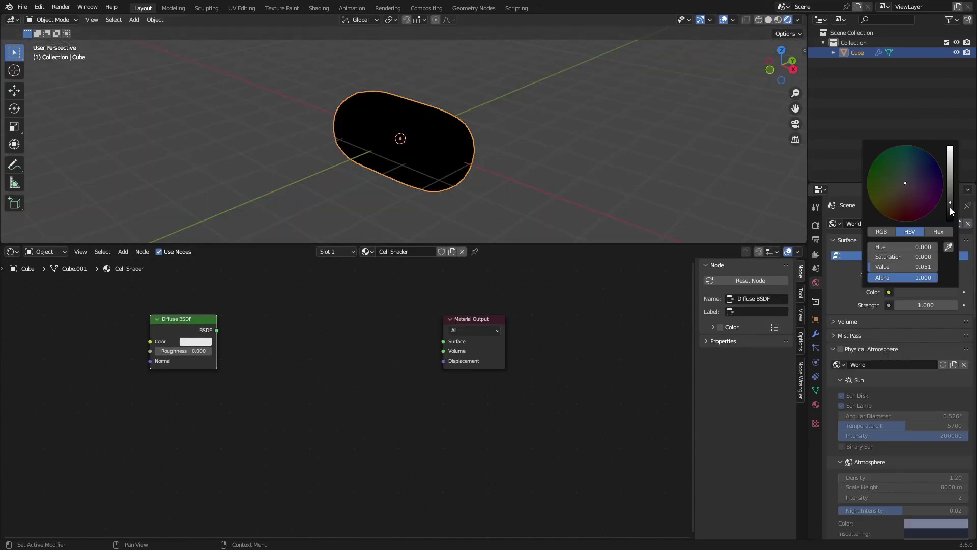
click(950, 211)
ctrl+shift+click(202, 321)
click(173, 102)
key(shift+a)
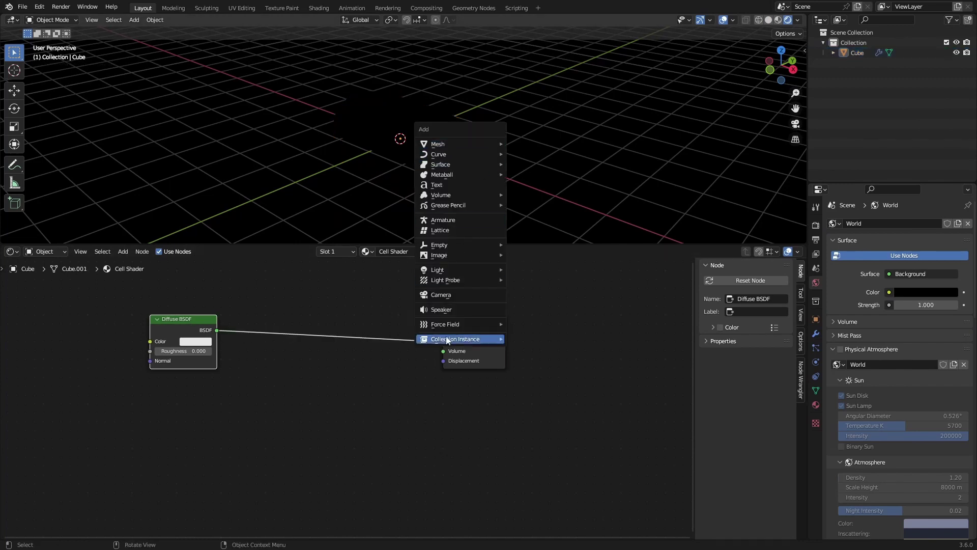
mouse_move(452, 271)
click(541, 296)
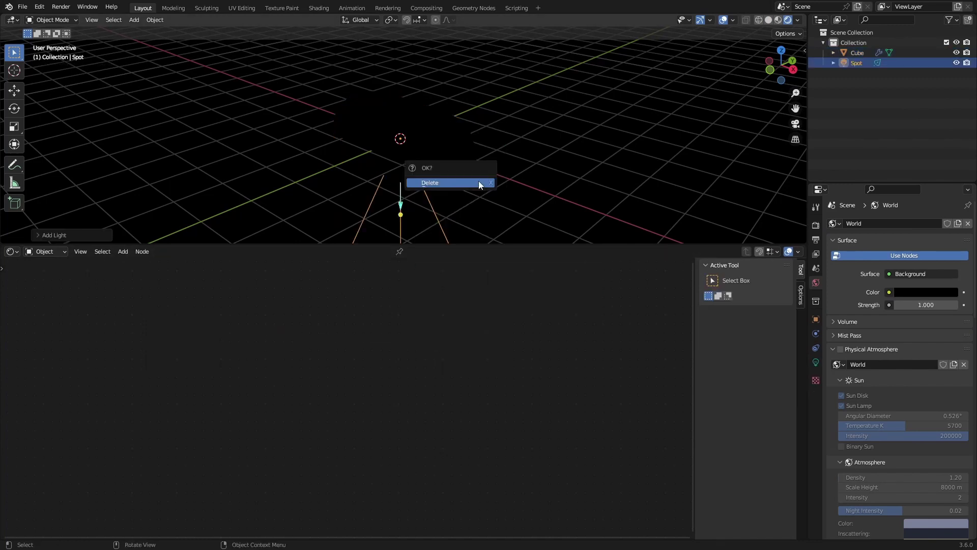
key(ctrl+z)
Step: Add a sun light to the scene to illuminate the capsule
key(shift+a)
mouse_move(479, 180)
click(509, 182)
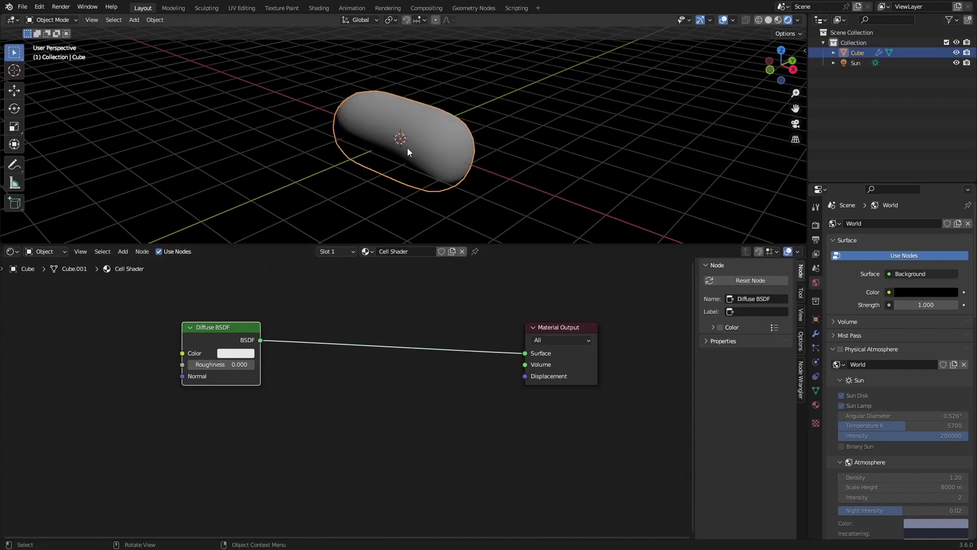
mouse_move(426, 157)
middle_down()
mouse_move(377, 190)
mouse_move(451, 152)
mouse_move(451, 183)
mouse_move(433, 173)
middle_up()
Step: Insert a Shader to RGB node between the Diffuse BSDF and the Material Output
key(shift+a)
text(shad)
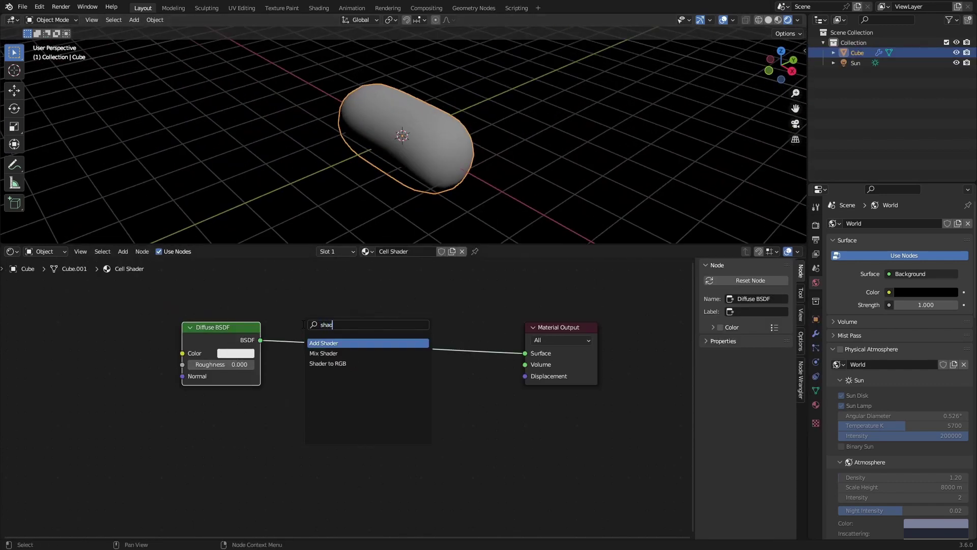
text(er to)
key(Return)
click(303, 324)
drag(333, 328, 305, 326)
click(305, 337)
click(229, 337)
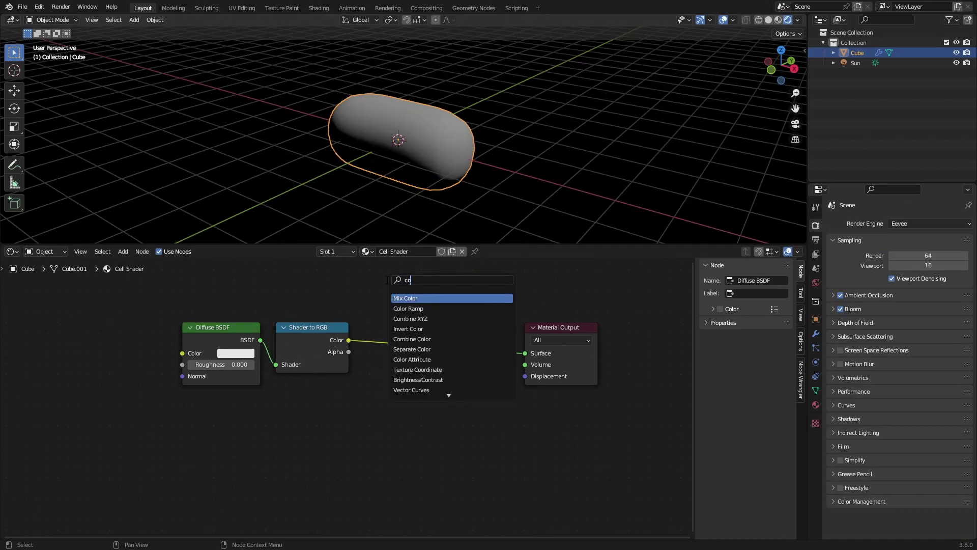
text(x)
key(Return)
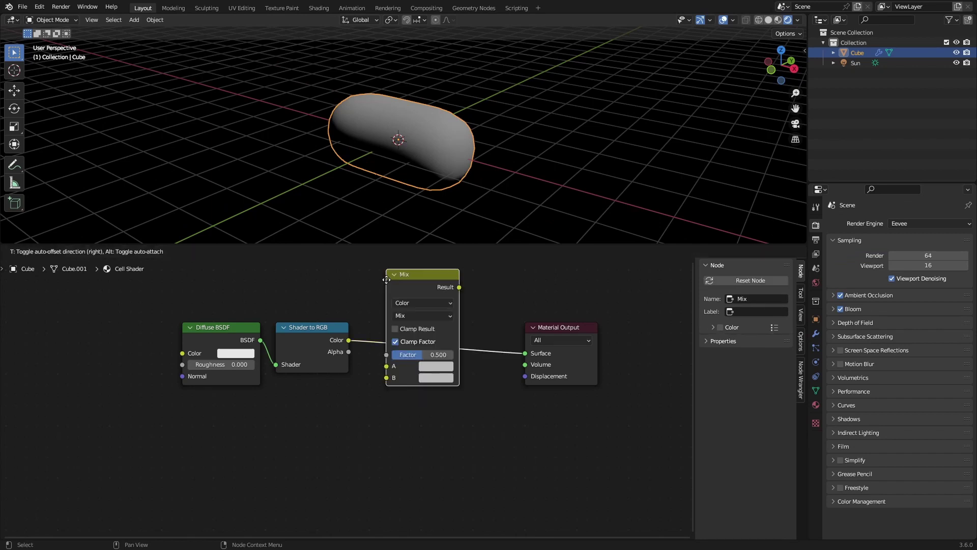
key(Escape)
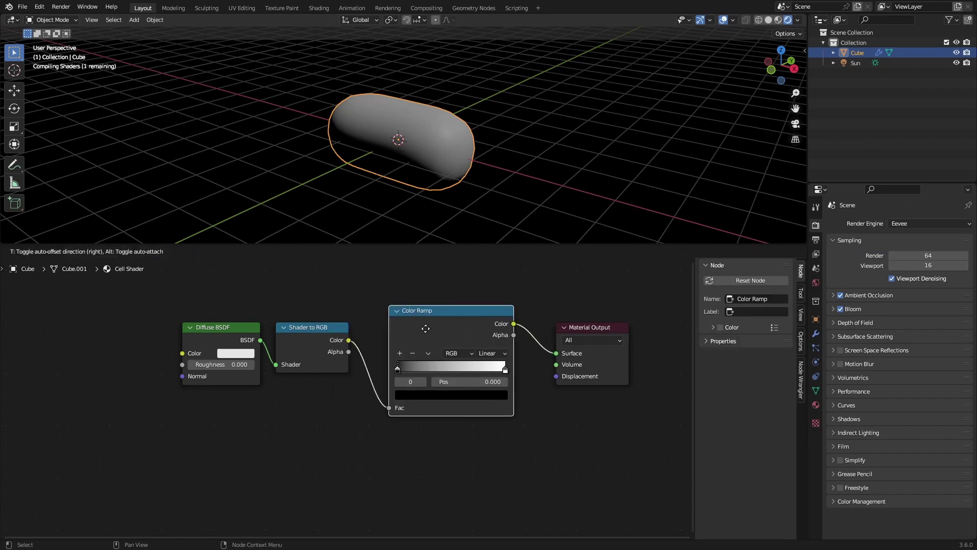
Step: Insert a Color Ramp after Shader to RGB with Constant interpolation, and move its white stop close to the black stop
click(393, 346)
click(461, 370)
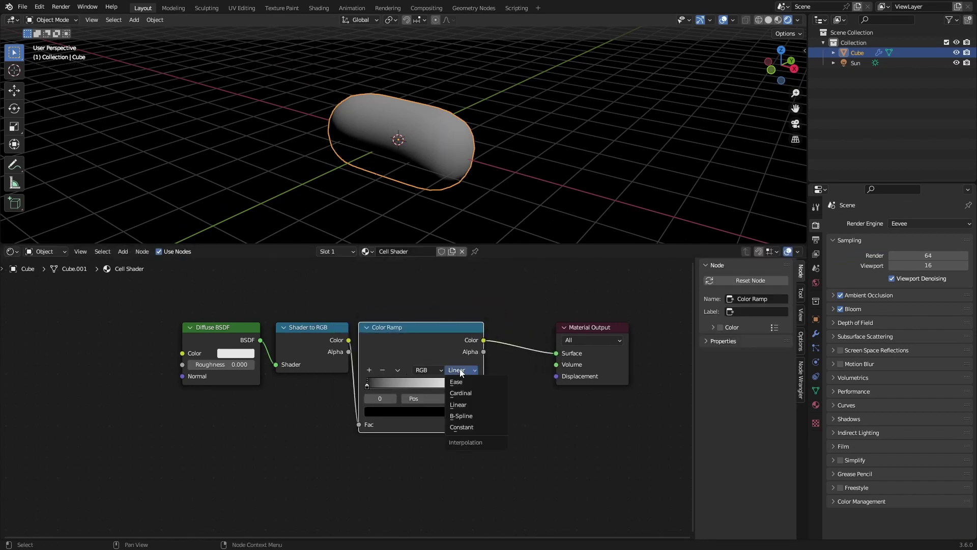
click(463, 429)
middle_drag(468, 180, 566, 155)
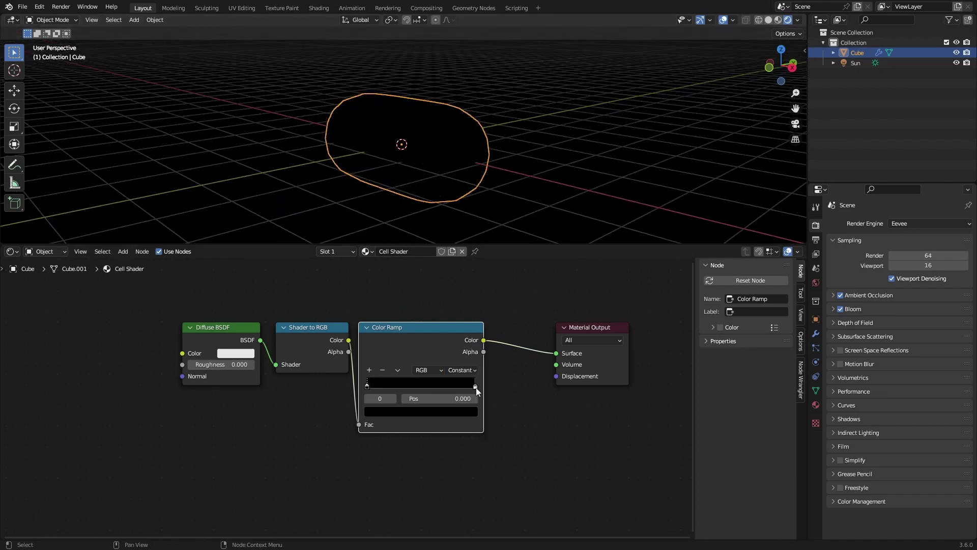
drag(477, 390, 372, 388)
Step: Rotate the sun light freely and about the Z axis so that most of the capsule's visible side is lit
click(866, 63)
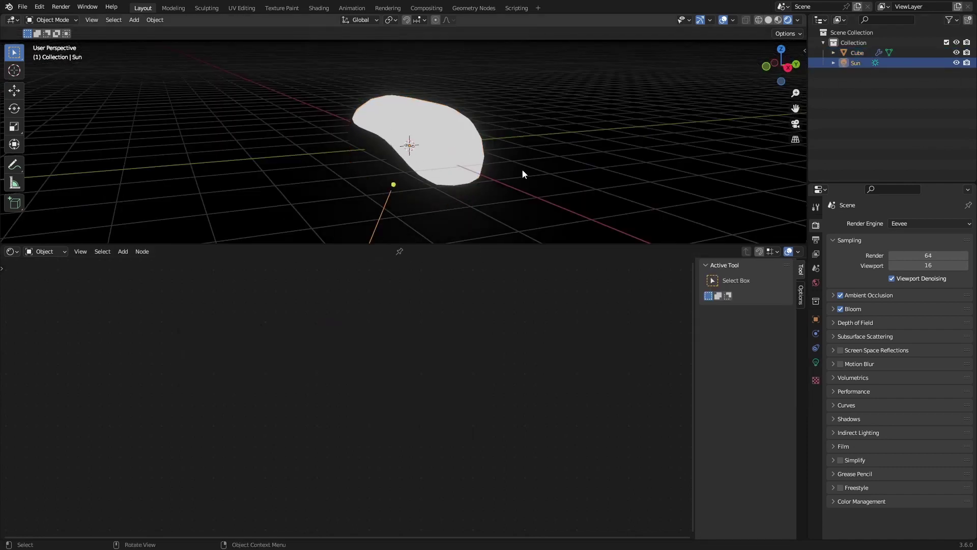
key(r)
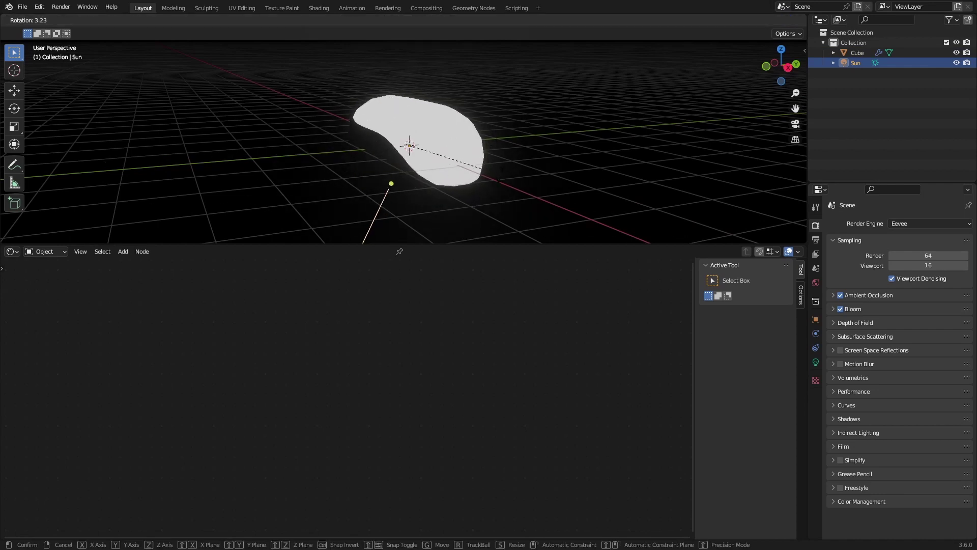
key(r)
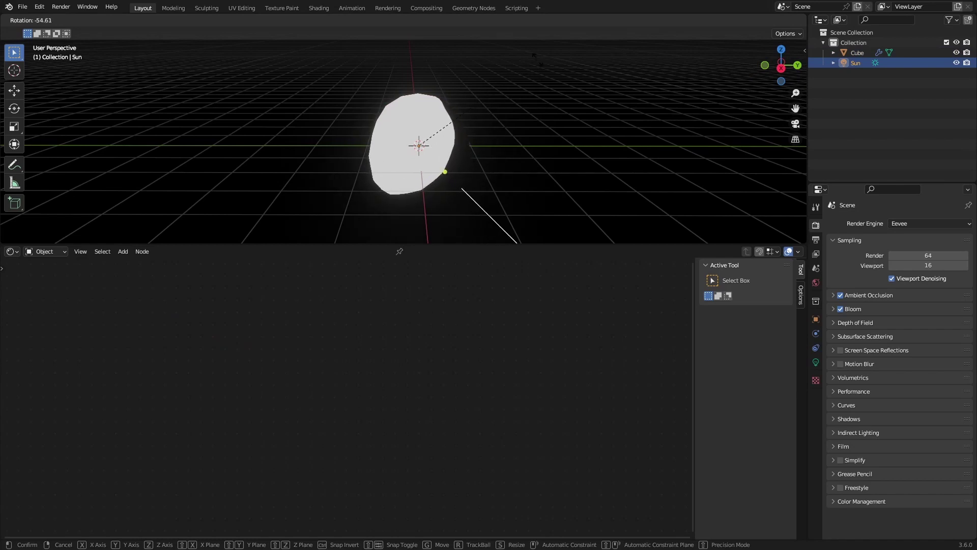
click(566, 101)
middle_drag(566, 101, 490, 188)
key(r)
key(z)
click(485, 168)
Step: Add a Gradient Texture node to the capsule's Cell Shader material below the existing nodes and preview it on the mesh
click(454, 163)
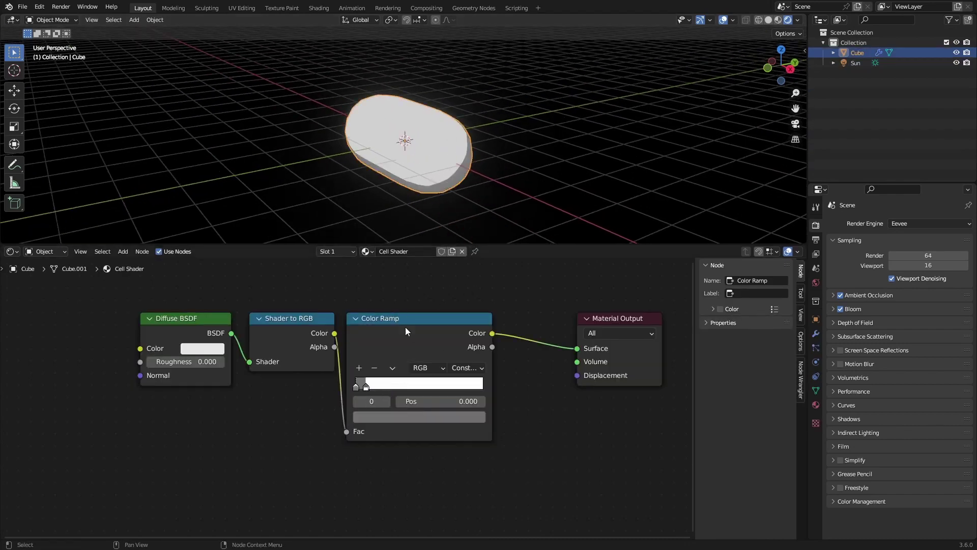
click(405, 331)
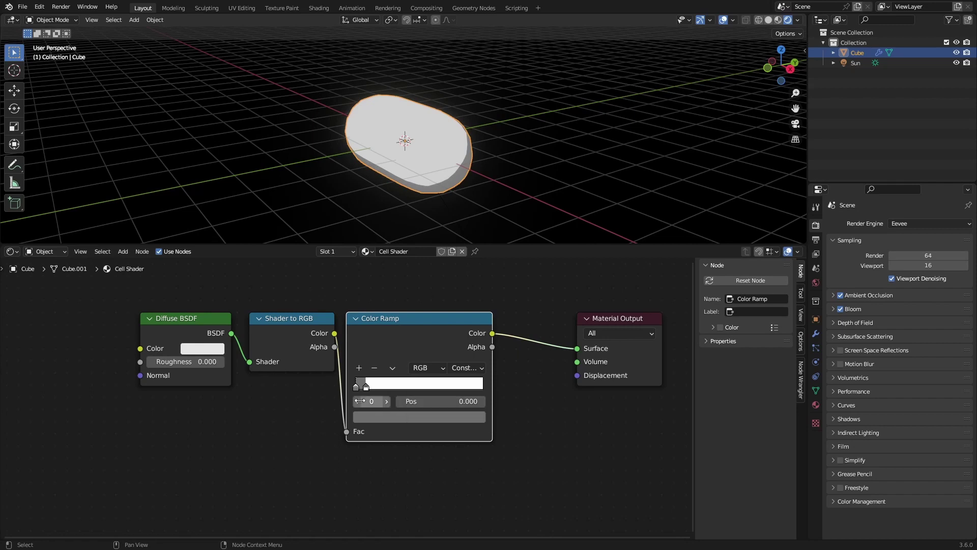
key(shift+a)
key(s)
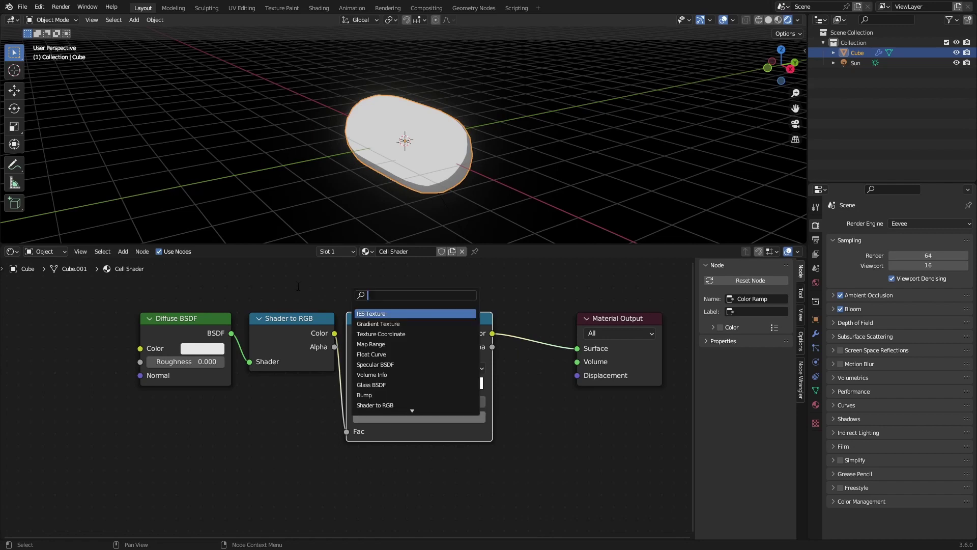
text(gradi)
key(Return)
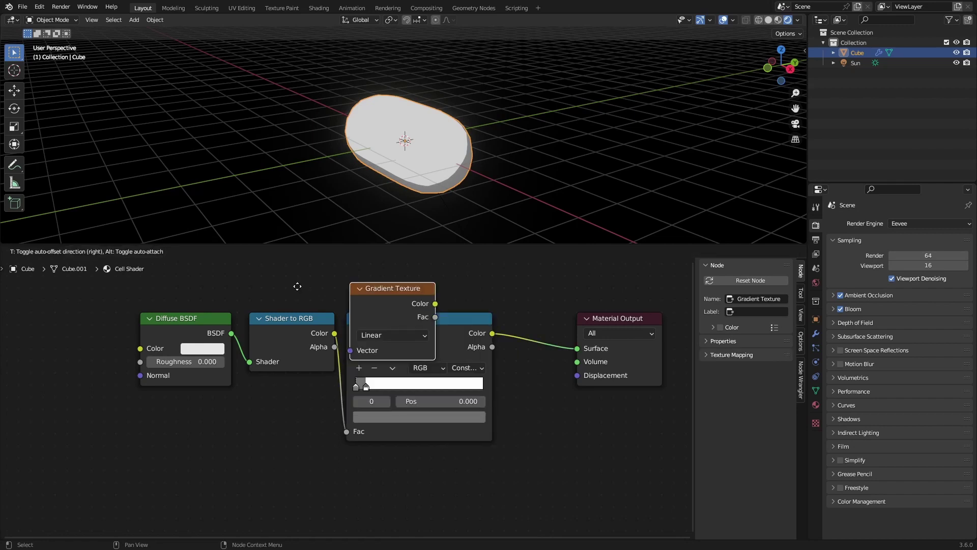
click(194, 425)
ctrl+shift+click(297, 447)
middle_drag(356, 196, 427, 229)
middle_drag(292, 447, 363, 354)
Step: Add Mapping and Texture Coordinate nodes feeding the Gradient Texture, and arrange the three nodes in a row
drag(367, 365, 300, 389)
key(ctrl+t)
middle_drag(311, 390, 365, 391)
middle_drag(291, 439, 336, 379)
drag(298, 299, 229, 336)
drag(299, 324, 302, 318)
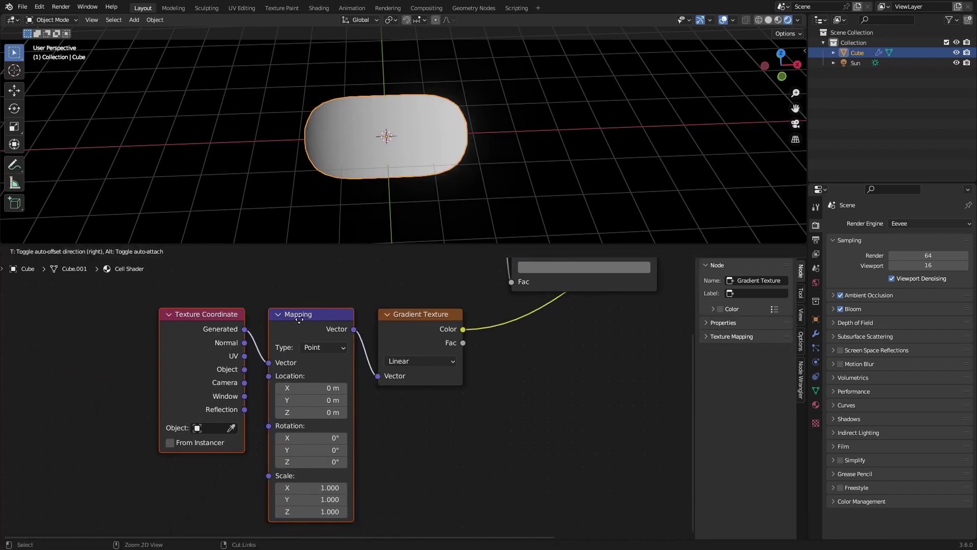
key(alt+a)
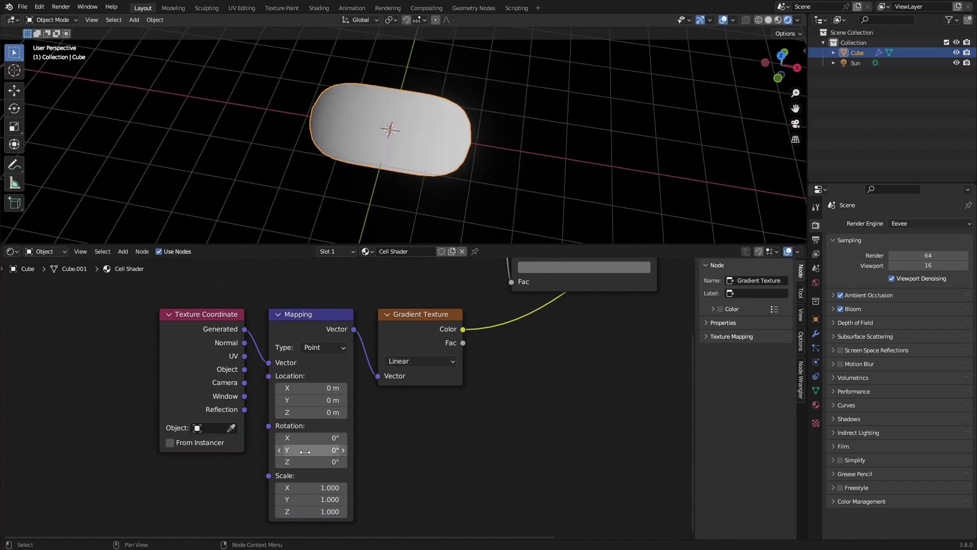
Step: Try a Y rotation of 90° in the Mapping node and check the gradient on the capsule
mouse_move(304, 451)
mouse_down()
mouse_move(283, 451)
mouse_move(345, 452)
mouse_up()
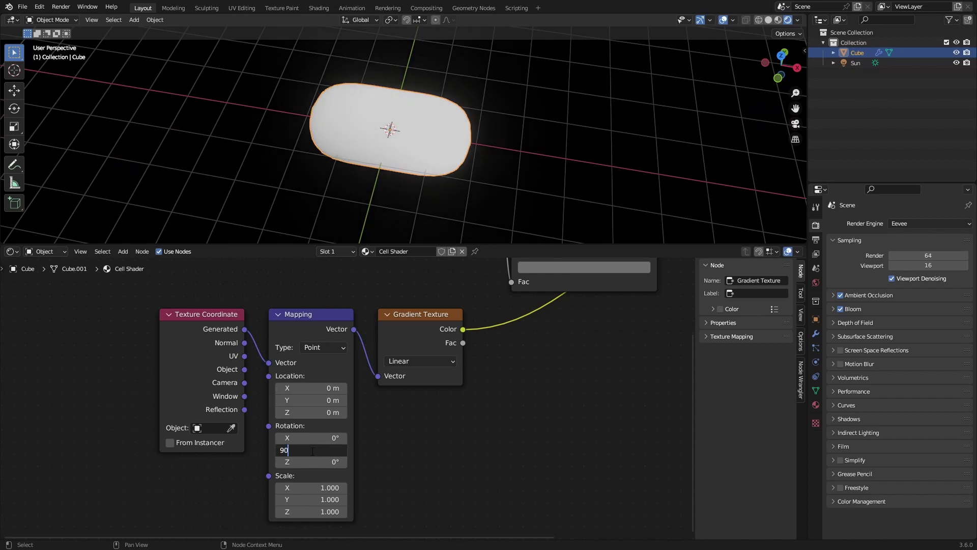
key(Return)
middle_drag(520, 141, 439, 227)
middle_drag(432, 155, 372, 208)
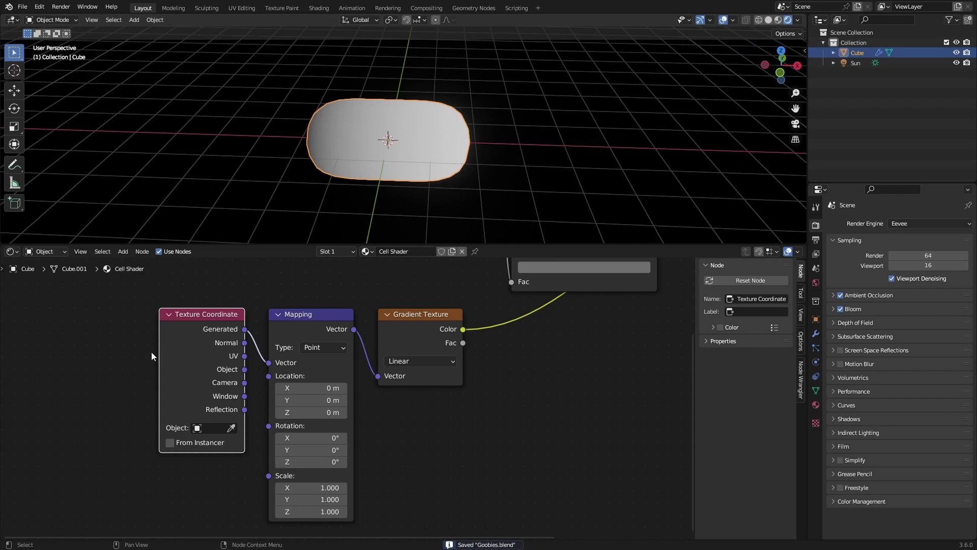
Step: Connect the Texture Coordinate's Normal output to the Mapping node's Vector input and inspect the gradient on the capsule
click(231, 297)
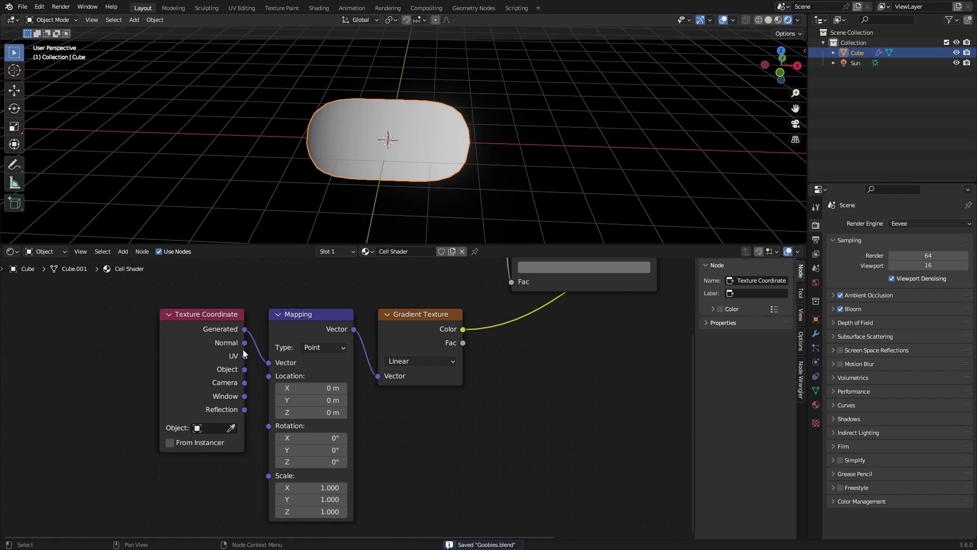
drag(244, 343, 269, 362)
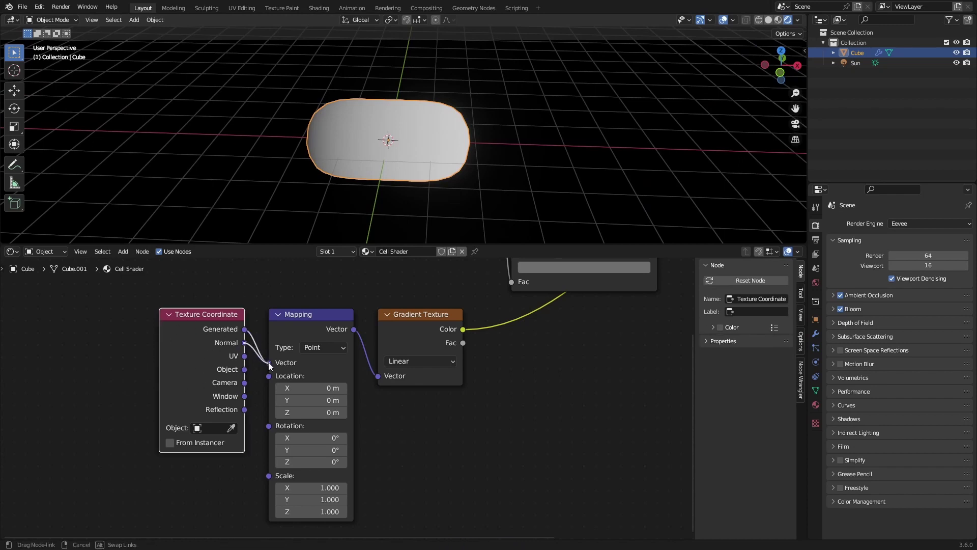
mouse_move(404, 150)
middle_down()
mouse_move(426, 195)
mouse_move(340, 152)
mouse_move(356, 133)
mouse_move(390, 221)
mouse_move(399, 183)
middle_up()
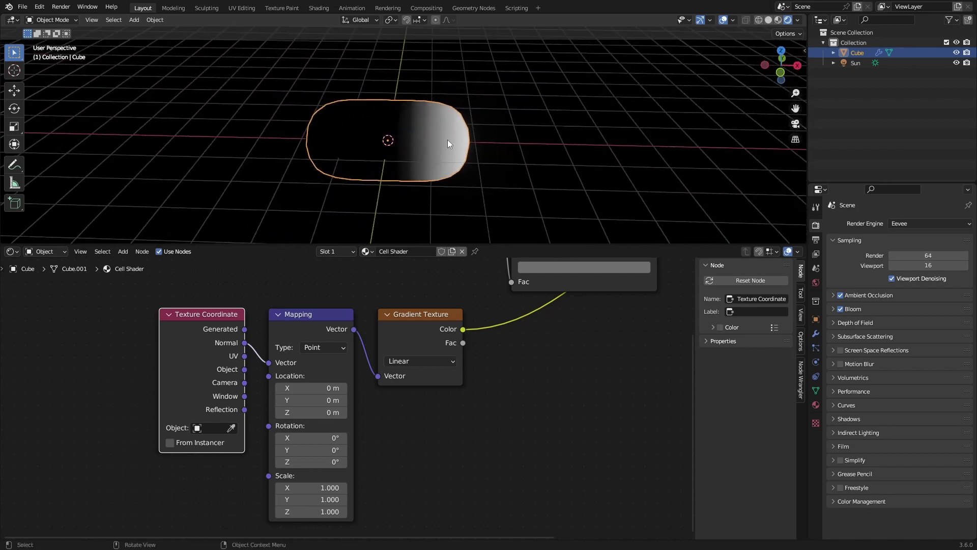
middle_drag(447, 143, 404, 200)
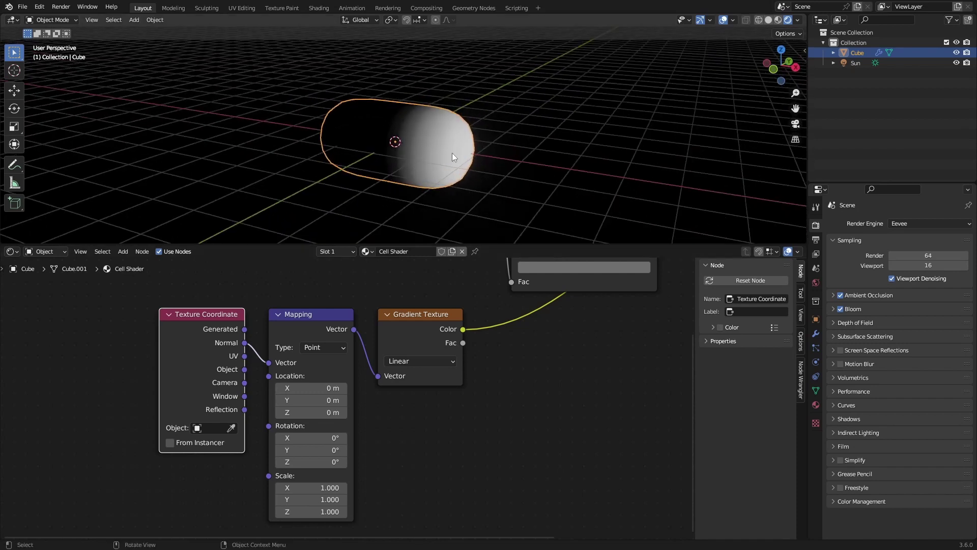
Step: Connect the Texture Coordinate's Generated output to the Mapping node's Vector input, check the gradient on the capsule, and save the file
mouse_move(438, 144)
middle_down()
mouse_move(397, 169)
mouse_move(433, 158)
middle_up()
middle_drag(415, 191, 509, 204)
drag(245, 329, 264, 362)
middle_drag(407, 204, 295, 178)
key(ctrl+s)
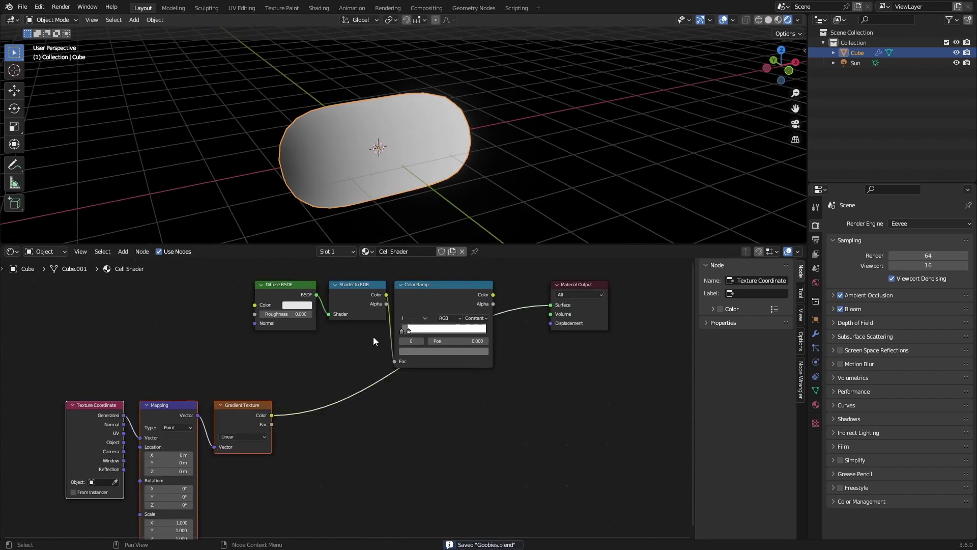
Step: Duplicate the Color Ramp, insert the copy after the Gradient Texture, and set its interpolation to Linear
click(429, 300)
key(shift+d)
click(334, 410)
drag(321, 441, 452, 452)
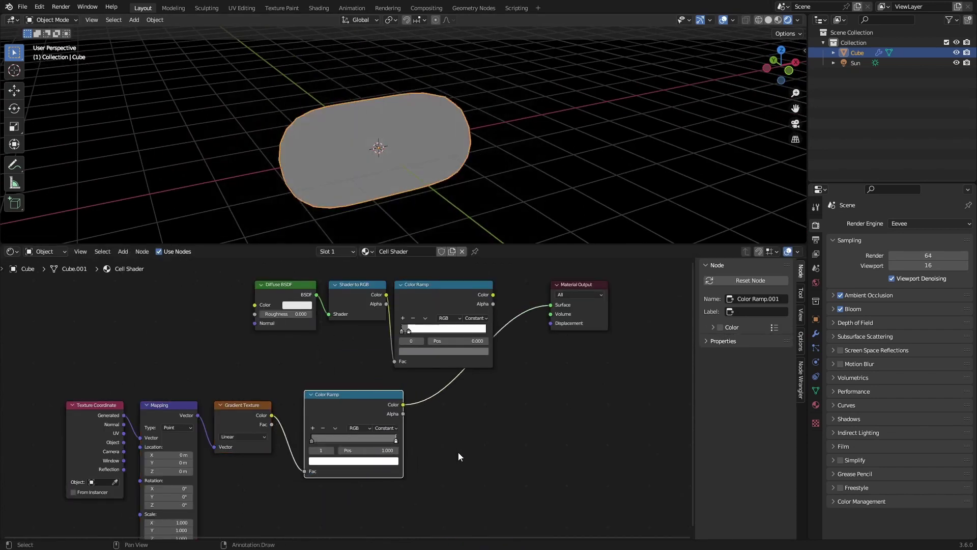
click(388, 428)
click(391, 464)
scroll(315, 407, up, 3)
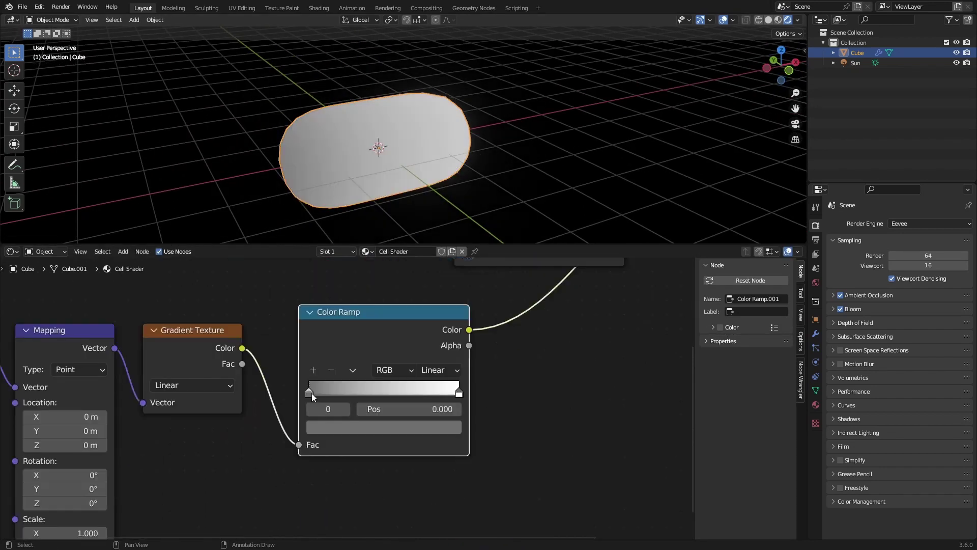
Step: Color the gradient Color Ramp's first stop cyan (hue 0.573) and its last stop hot pink (hue 0.948), both fully saturated
click(449, 388)
drag(426, 276, 429, 224)
mouse_move(386, 301)
mouse_down()
mouse_move(371, 327)
mouse_move(396, 317)
mouse_move(410, 243)
mouse_move(378, 222)
mouse_up()
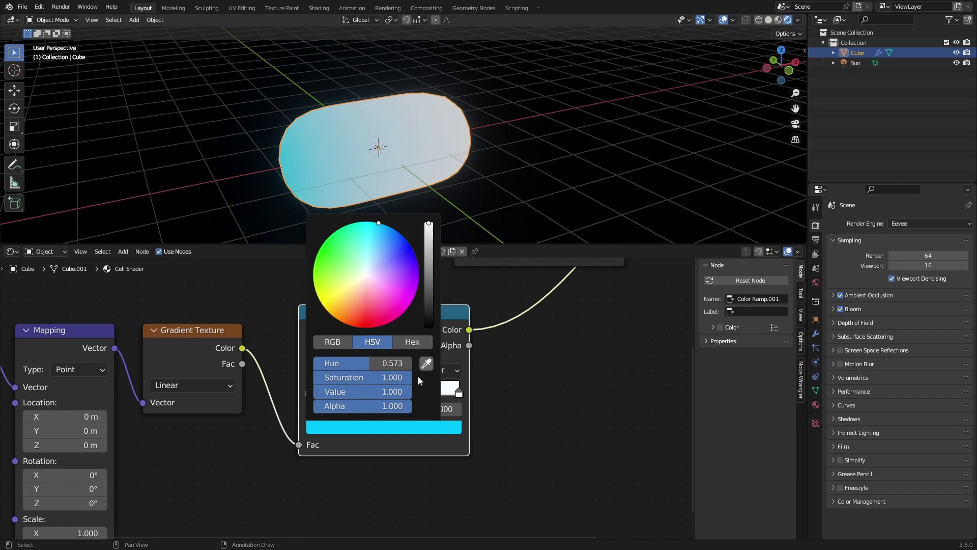
click(460, 392)
click(432, 426)
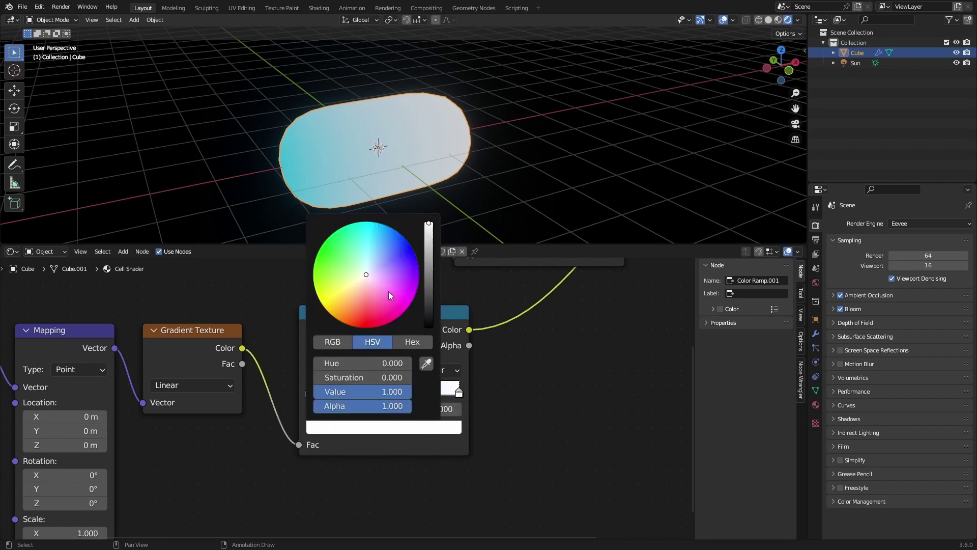
drag(389, 293, 410, 305)
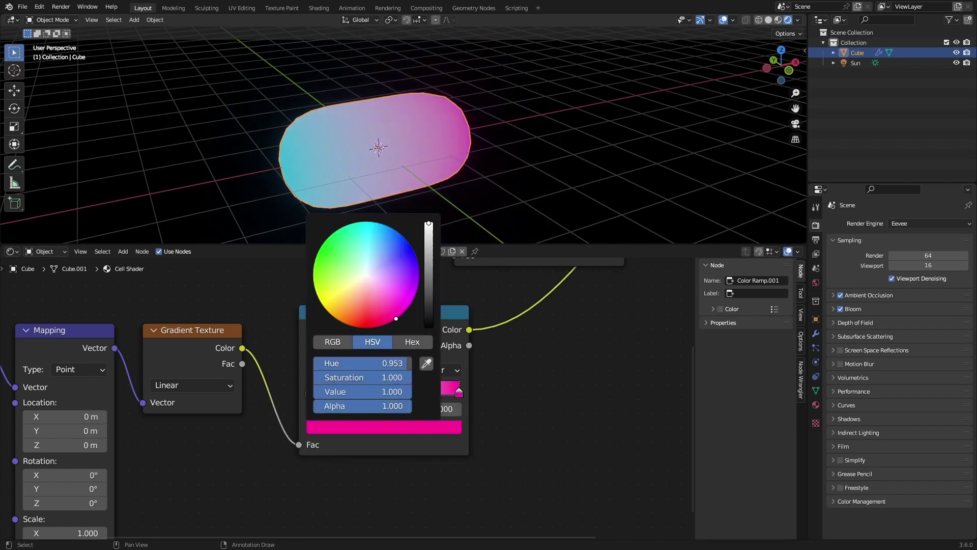
middle_drag(456, 144, 484, 176)
Step: Reduce the saturation of the gradient ramp's stops to a light blue and a soft pink, and save the file
click(333, 431)
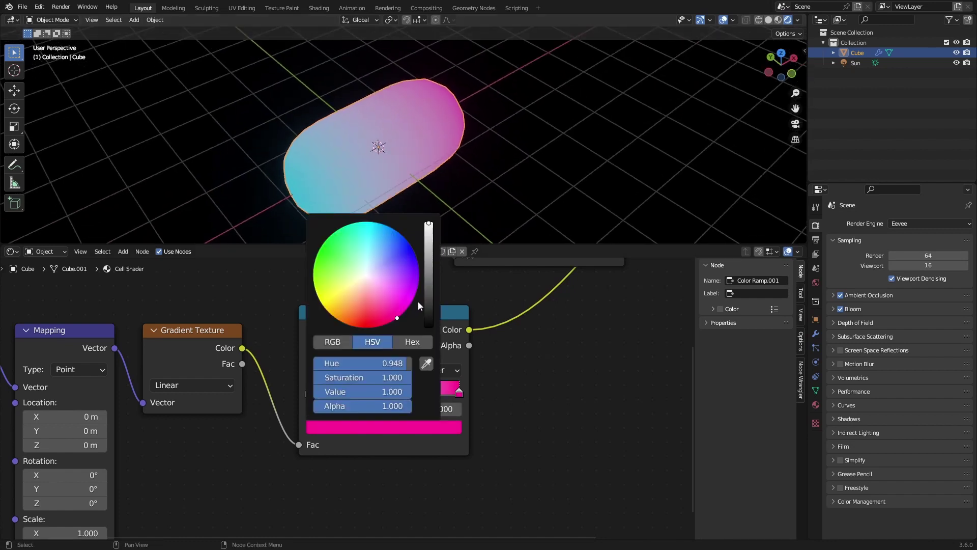
drag(383, 381, 364, 381)
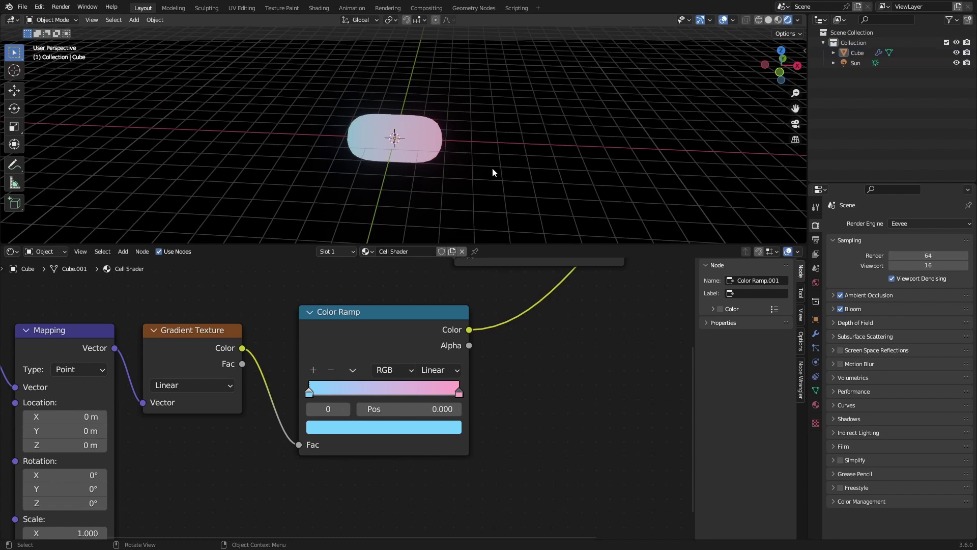
scroll(493, 167, up, 4)
middle_drag(493, 167, 380, 182)
key(ctrl+s)
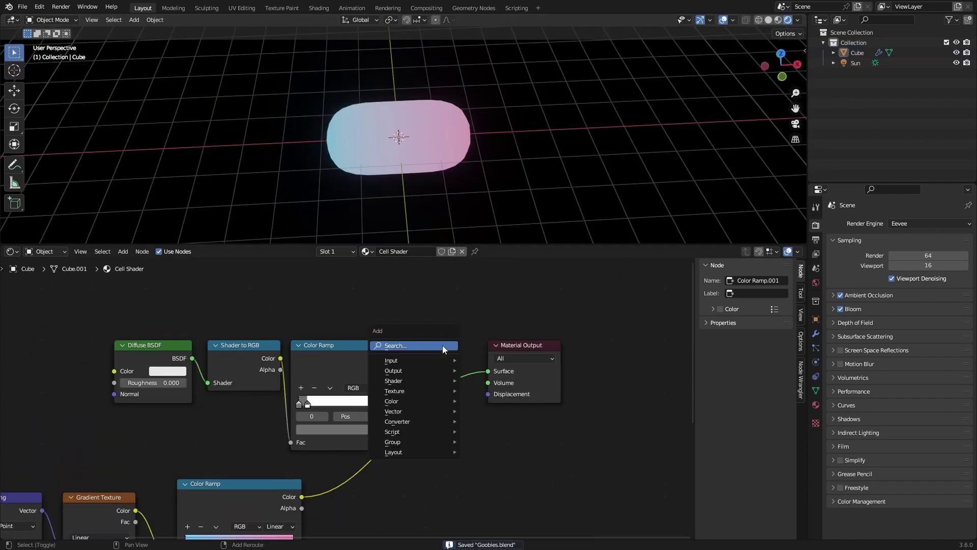
Step: Add a Mix node set to Color and insert it between the gradient Color Ramp and the Material Output
click(442, 345)
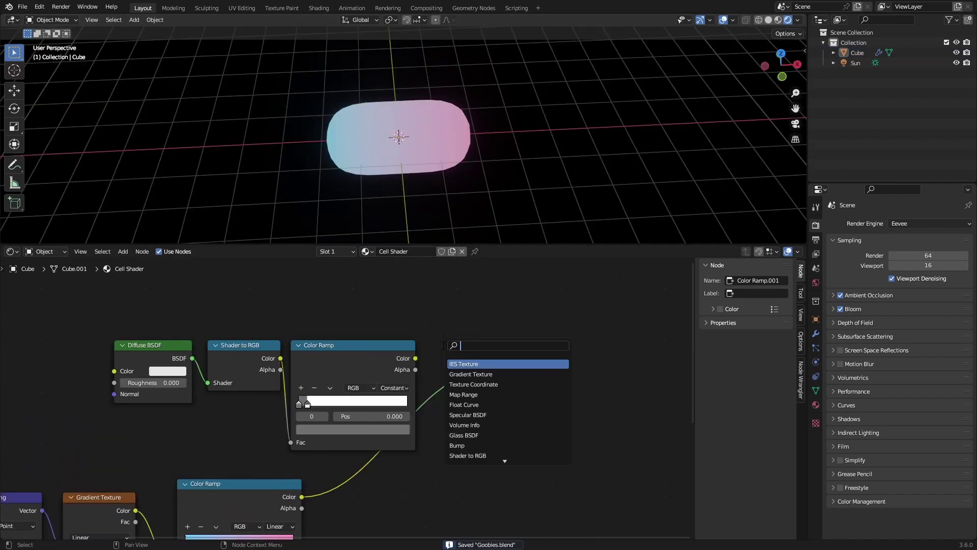
text(m)
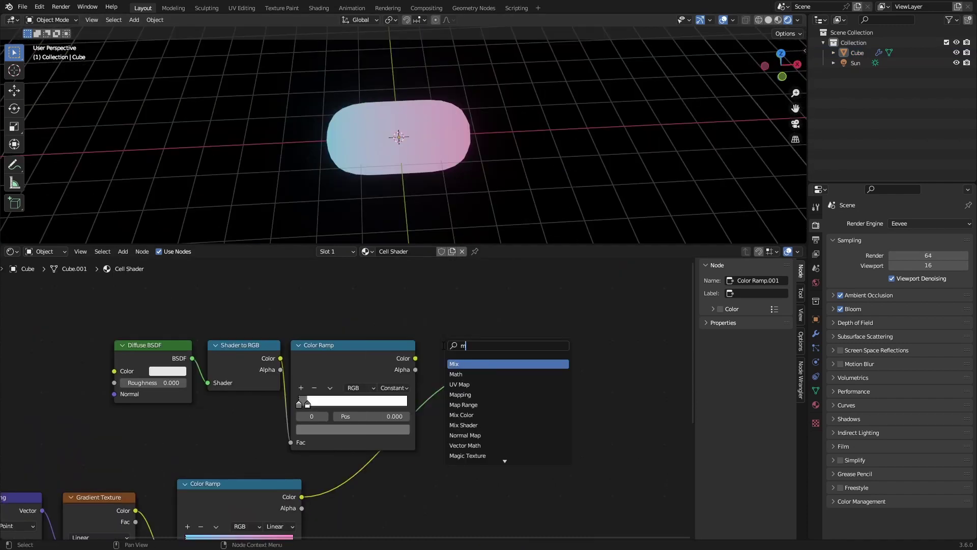
click(461, 364)
click(501, 443)
click(502, 450)
click(502, 485)
drag(503, 440, 470, 352)
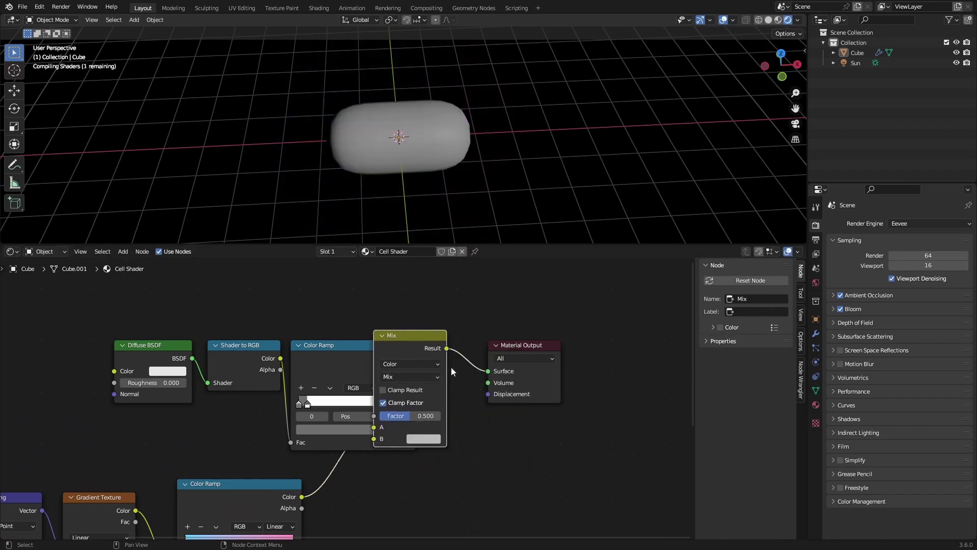
Step: Space out the Mix and Material Output nodes, and feed the shading Color Ramp into Factor and the gradient ramp into A
drag(563, 443, 534, 352)
click(439, 356)
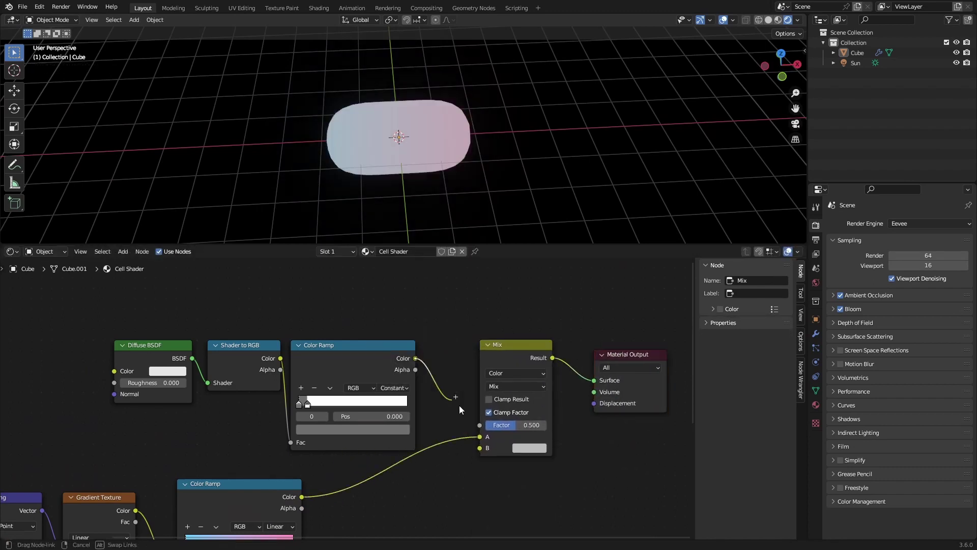
drag(481, 419, 480, 436)
drag(301, 497, 488, 448)
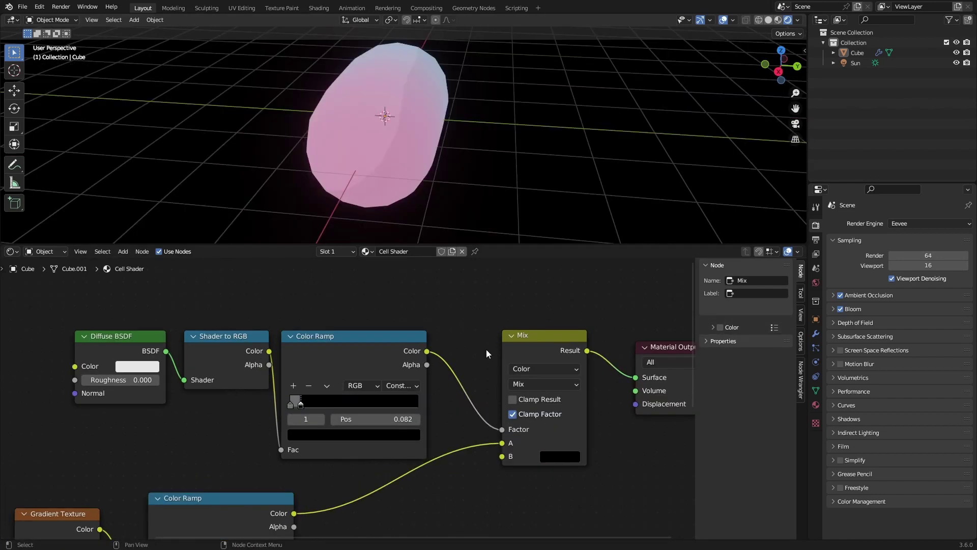
Step: Set the shading Color Ramp's first stop to a light grey, comparing brightness values 0.356, 0.831 and 0.564 on the capsule
middle_drag(448, 105, 430, 116)
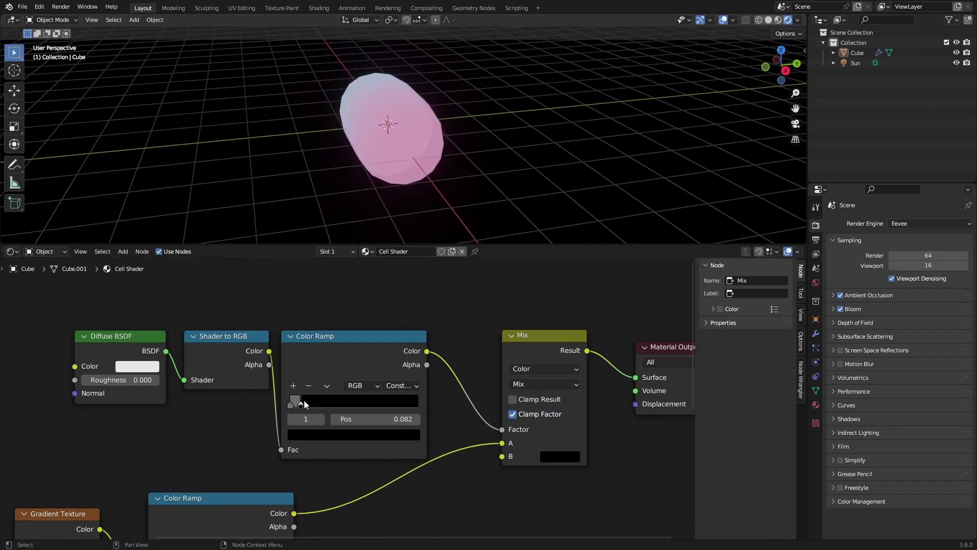
click(336, 434)
drag(396, 313, 393, 293)
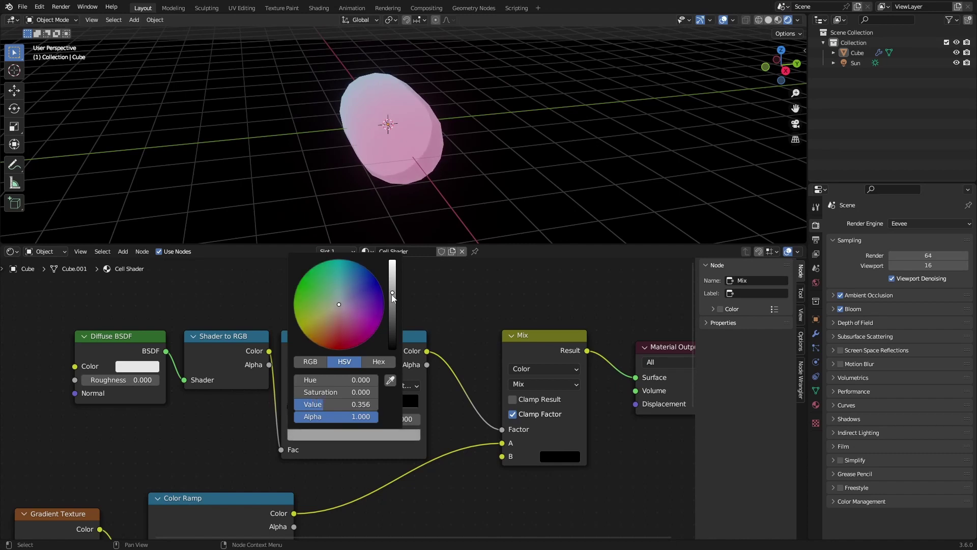
key(Return)
click(334, 434)
drag(392, 284, 392, 263)
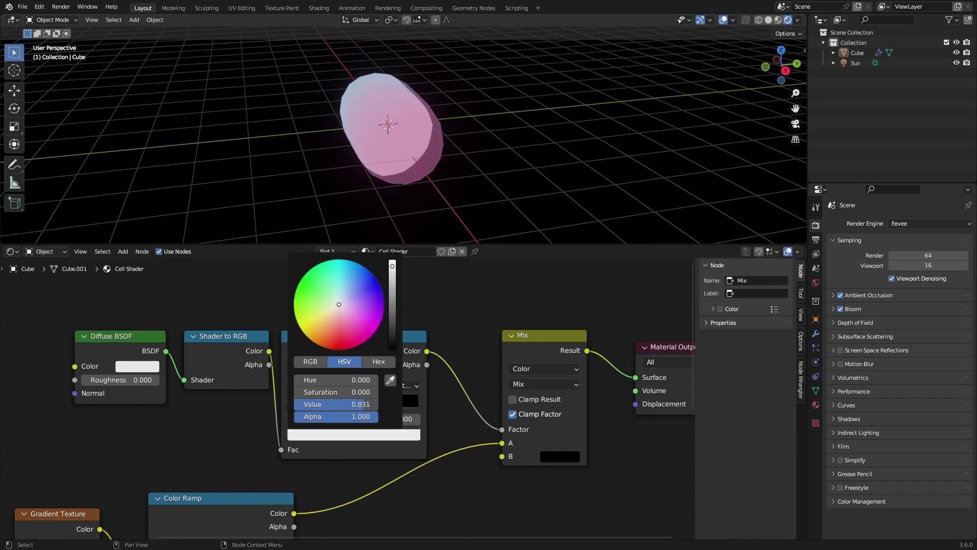
click(323, 434)
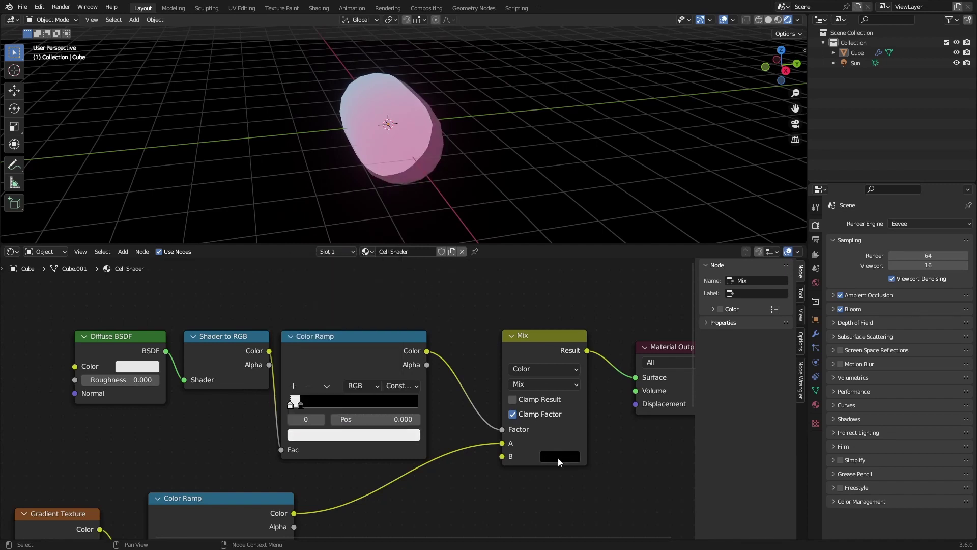
click(370, 433)
click(393, 281)
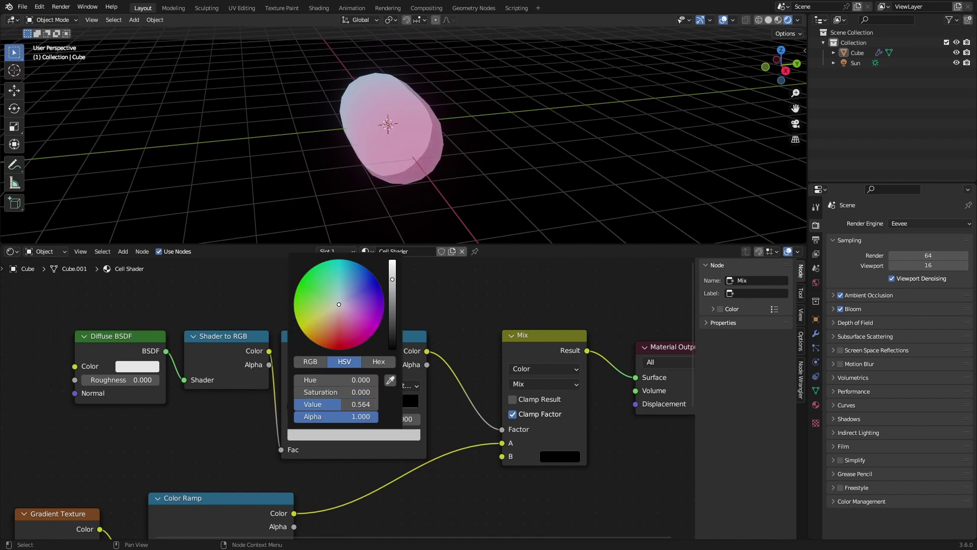
drag(392, 279, 393, 287)
middle_drag(483, 157, 410, 174)
scroll(415, 170, up, 2)
middle_drag(402, 209, 377, 153)
Step: Arrange the gradient Color Ramp, Gradient Texture, Mapping and Texture Coordinate nodes compactly beneath the shading nodes
middle_drag(186, 453, 282, 307)
scroll(423, 437, down, 3)
middle_drag(423, 437, 379, 463)
drag(300, 387, 406, 364)
drag(177, 408, 311, 325)
drag(90, 403, 225, 331)
middle_drag(258, 368, 439, 395)
drag(167, 432, 311, 369)
Step: Return the capsule to Object Mode and apply its Subdivision modifier
middle_drag(425, 189, 490, 149)
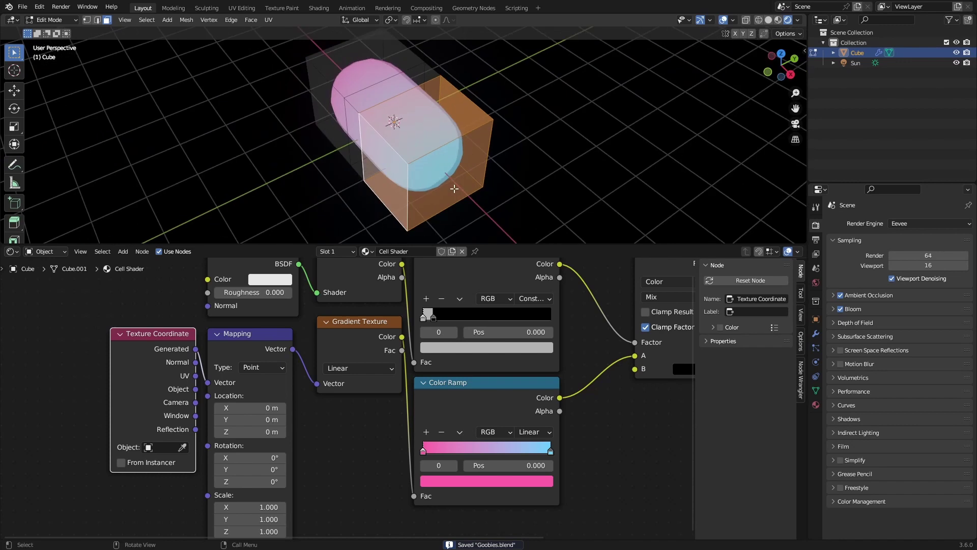
key(Tab)
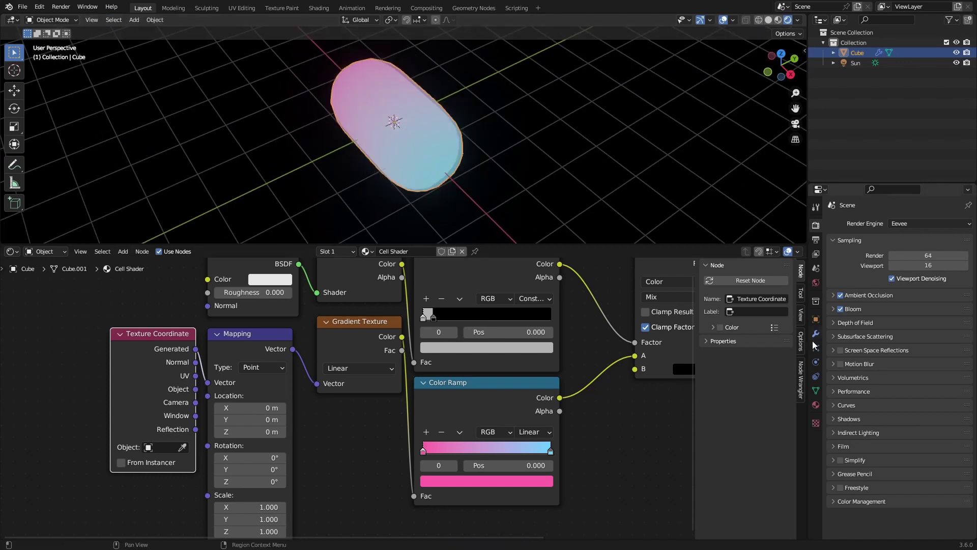
click(816, 333)
key(ctrl+a)
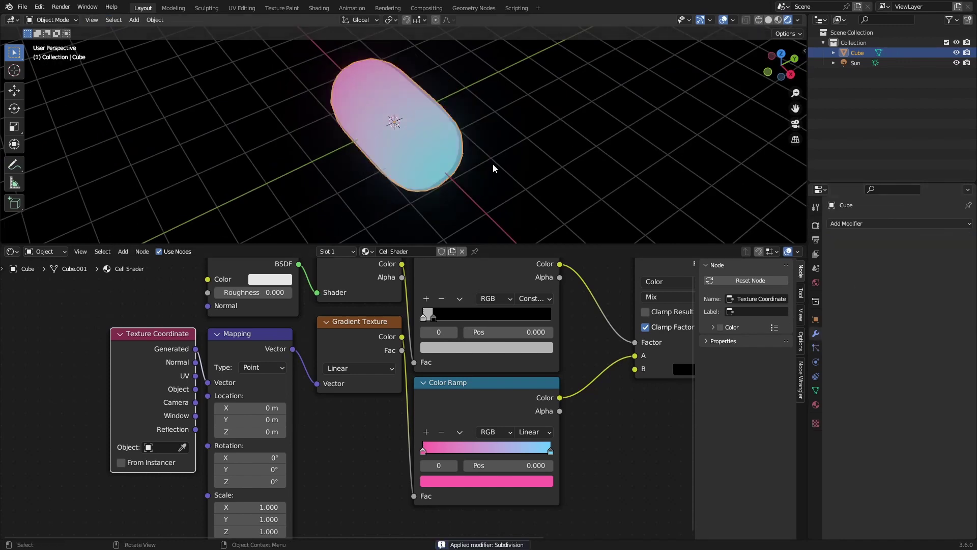
Step: Snap the 3D cursor to a vertex near the capsule's front end and add a round cube for an eye
key(Tab)
scroll(441, 174, up, 2)
middle_drag(441, 175, 439, 161)
key(1)
click(427, 147)
key(shift+s)
click(462, 193)
key(Tab)
key(shift+a)
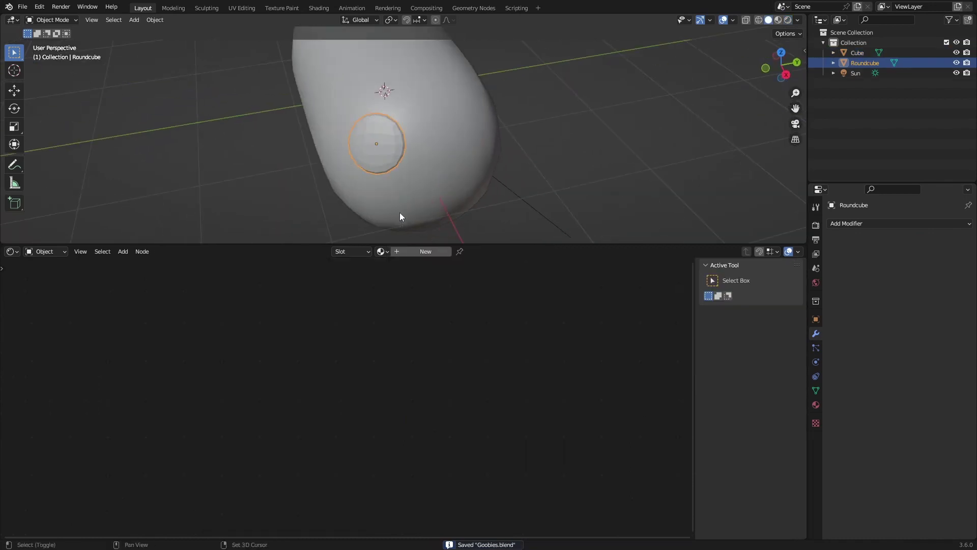
Step: Set the round cube's origin to its geometry, and then to the 3D cursor at the capsule's center
right_click(430, 171)
mouse_move(431, 215)
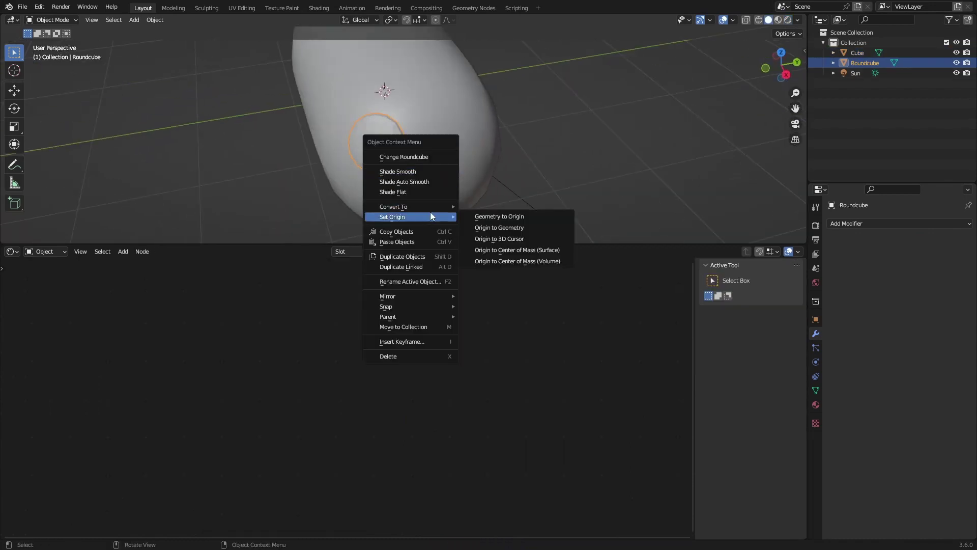
click(506, 228)
right_click(508, 162)
mouse_move(508, 162)
click(552, 182)
middle_drag(552, 181, 506, 179)
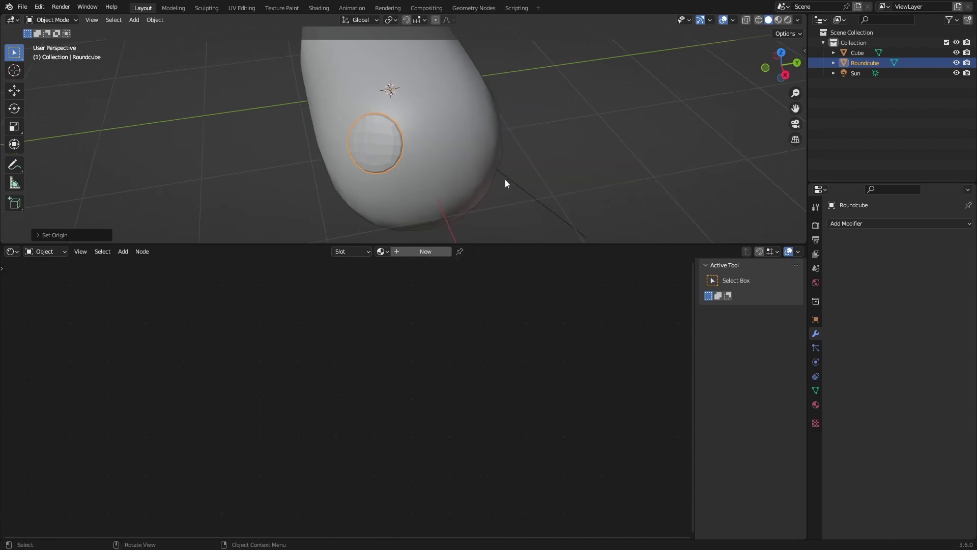
Step: Set the pivot point to the 3D cursor and mirror the eye's mesh along global Y to the capsule's other side
key(Tab)
middle_drag(429, 129, 414, 104)
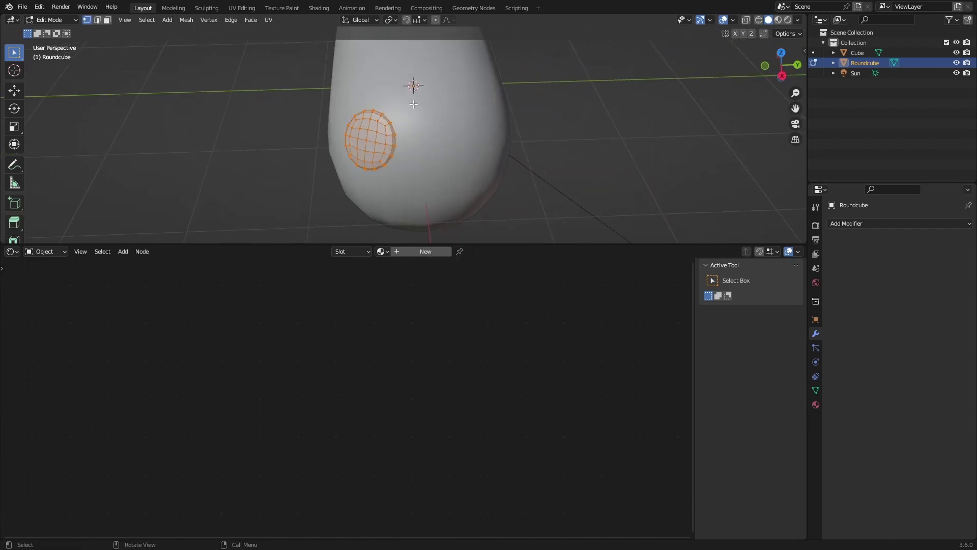
click(397, 19)
click(418, 43)
middle_drag(493, 162, 481, 157)
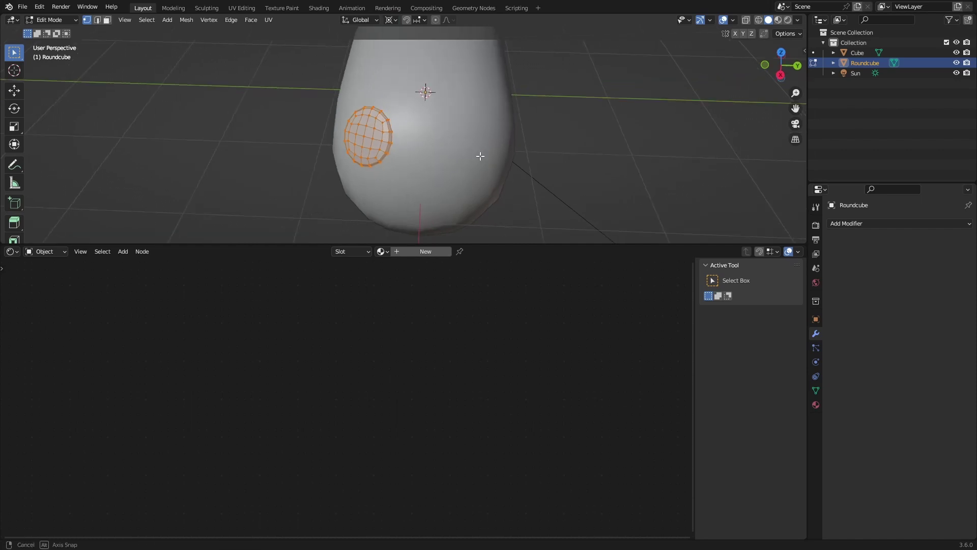
key(ctrl+m)
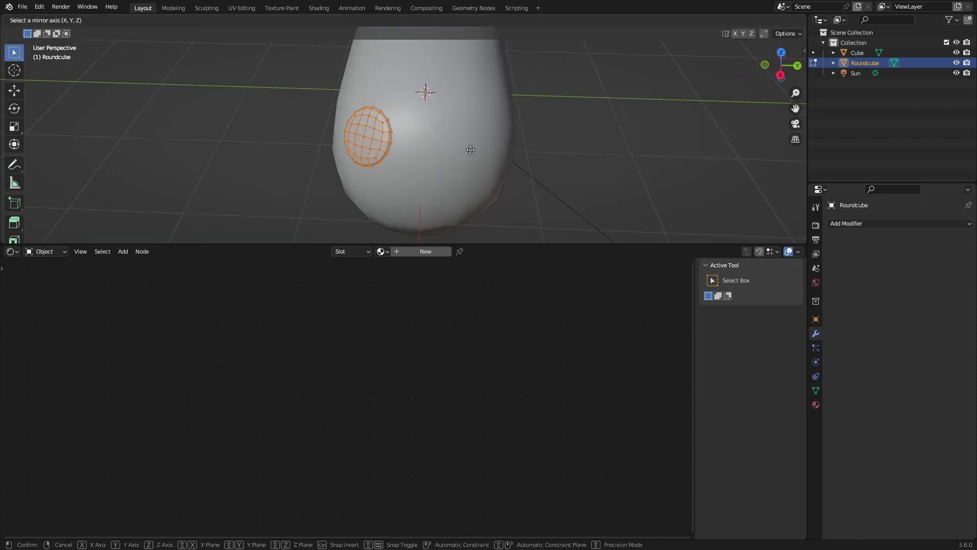
key(y)
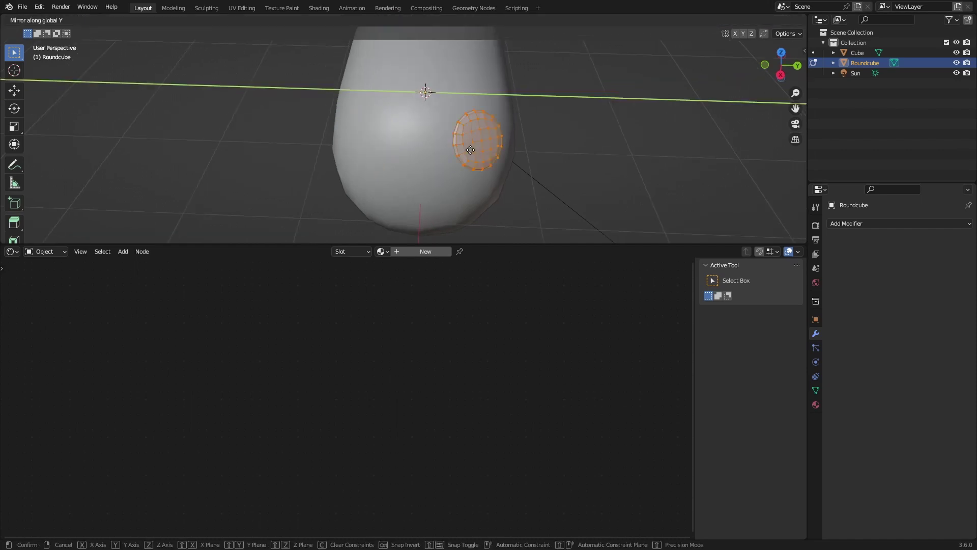
key(Return)
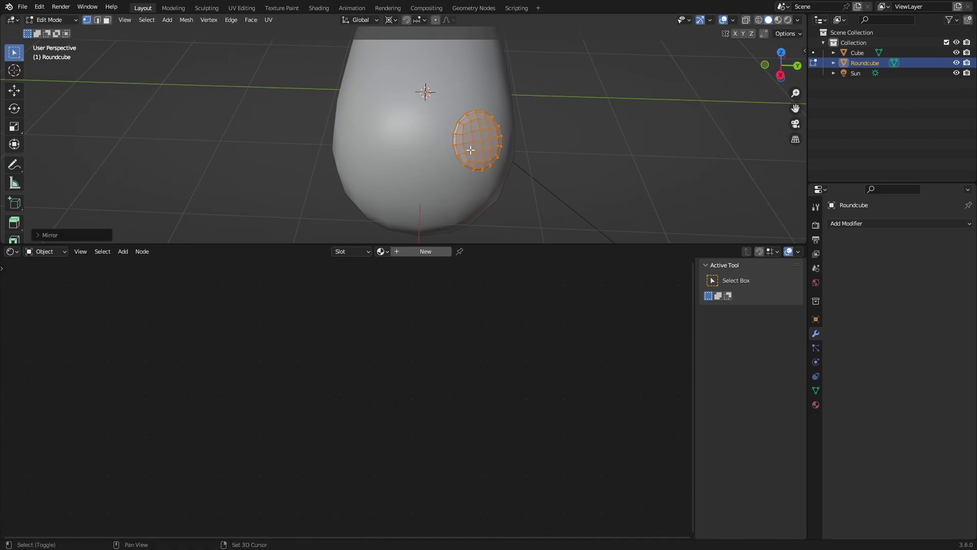
Step: Duplicate the eye's mesh in place and mirror the copy along global Y to make the second eye
key(ctrl+m)
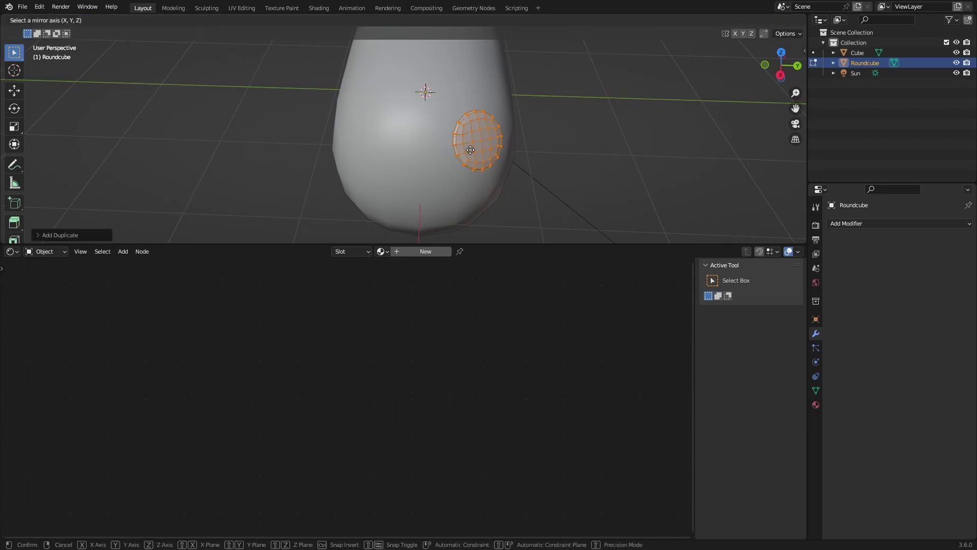
key(y)
key(Return)
key(Tab)
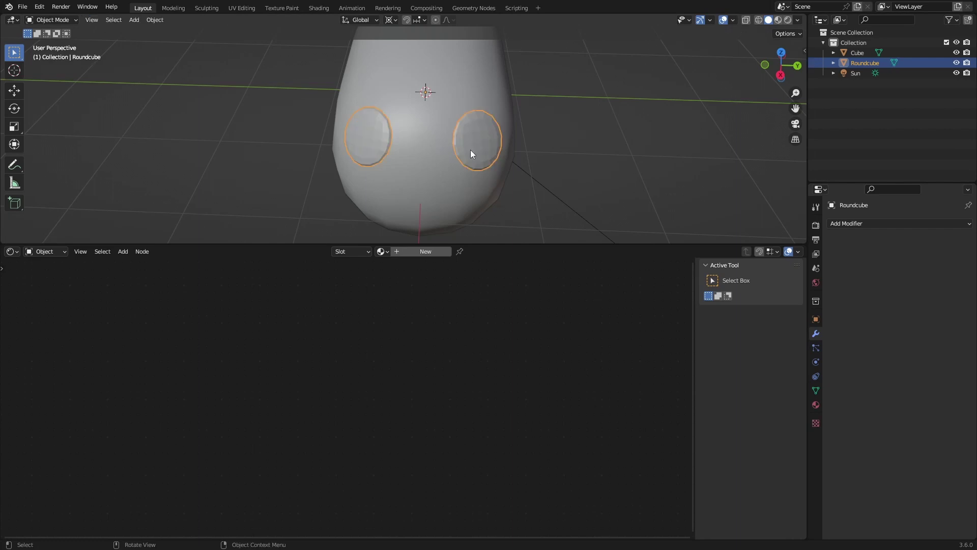
Step: Shade the pair of eyes smooth and save the file
right_click(472, 149)
click(452, 86)
key(ctrl+z)
right_click(441, 149)
click(441, 163)
click(604, 163)
middle_drag(604, 163, 563, 130)
scroll(563, 130, down, 3)
key(ctrl+s)
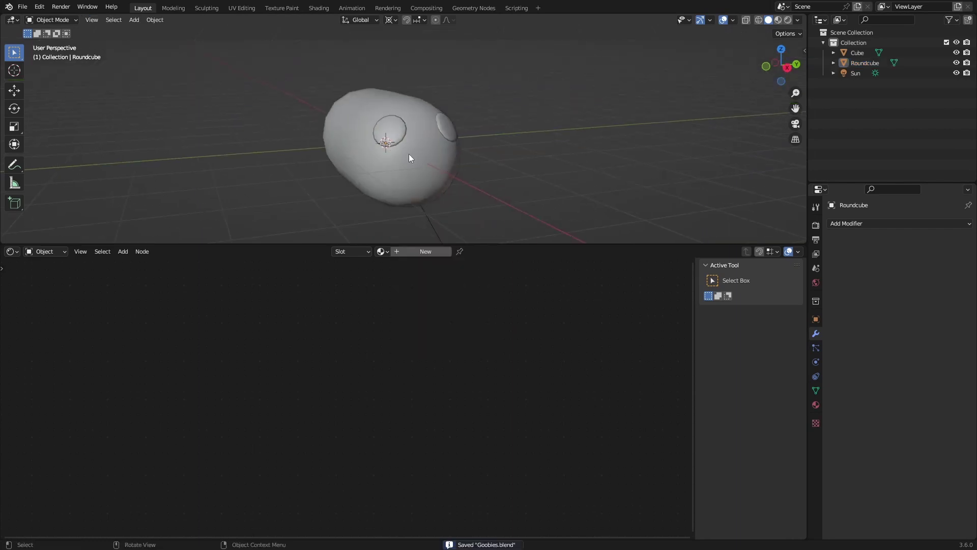
Step: Join the eyes with the capsule into one mesh and inspect the character from the front
click(400, 138)
middle_drag(399, 137, 463, 134)
shift+click(370, 154)
key(ctrl+j)
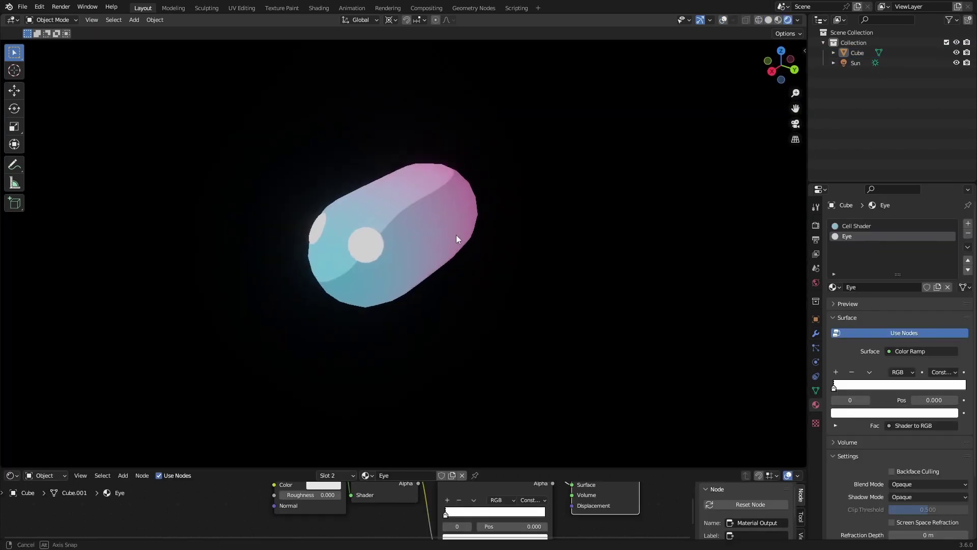
middle_drag(456, 234, 472, 239)
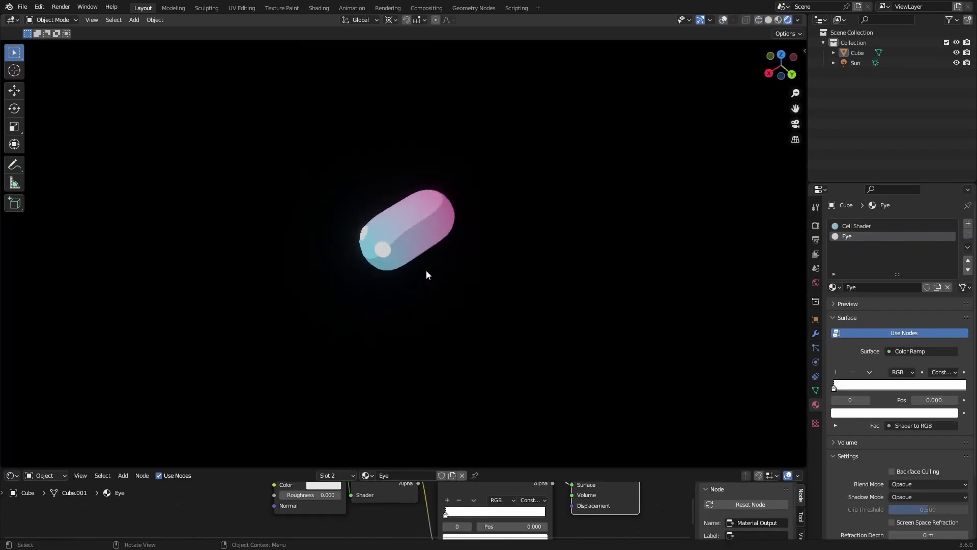
Step: Inspect the character, bring up its modifier settings, show the viewport overlays and save the file
middle_drag(427, 275, 593, 35)
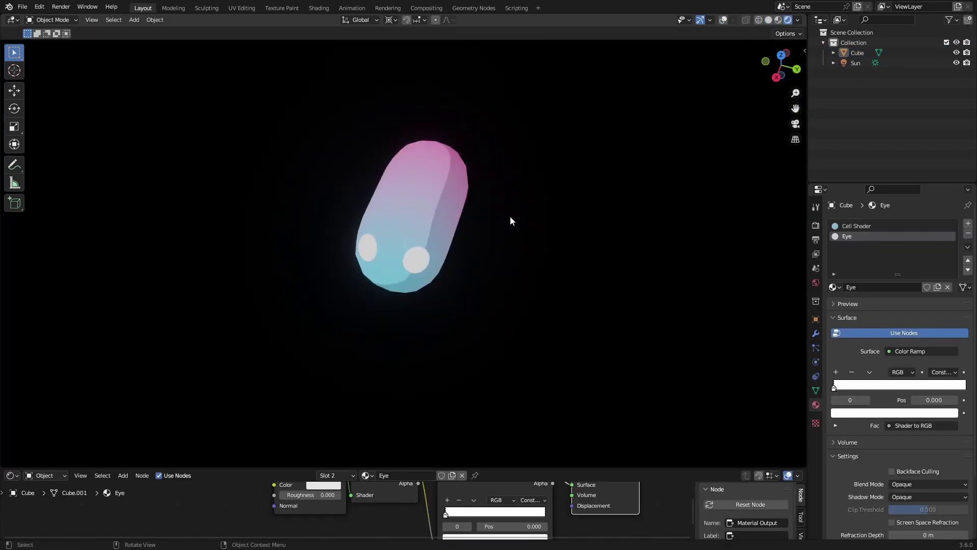
middle_drag(659, 177, 670, 229)
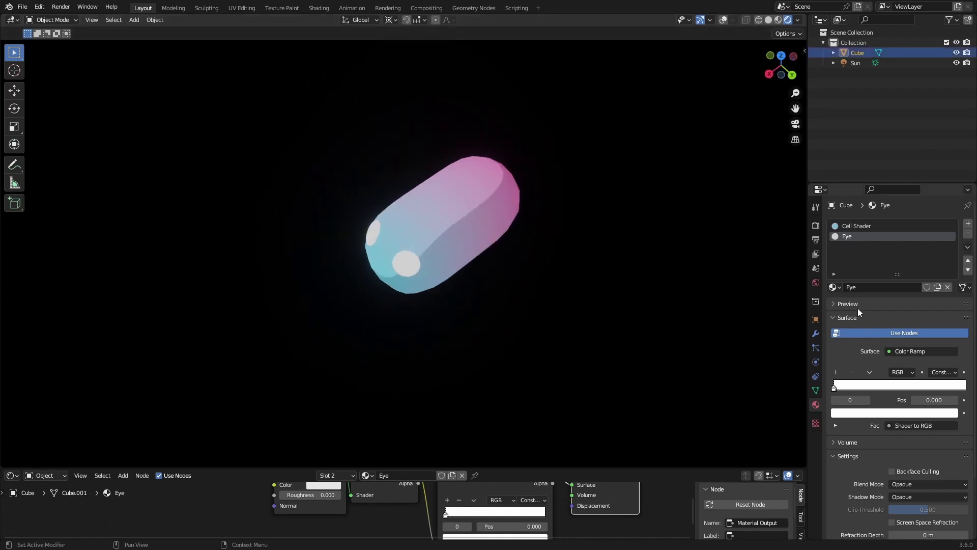
click(816, 335)
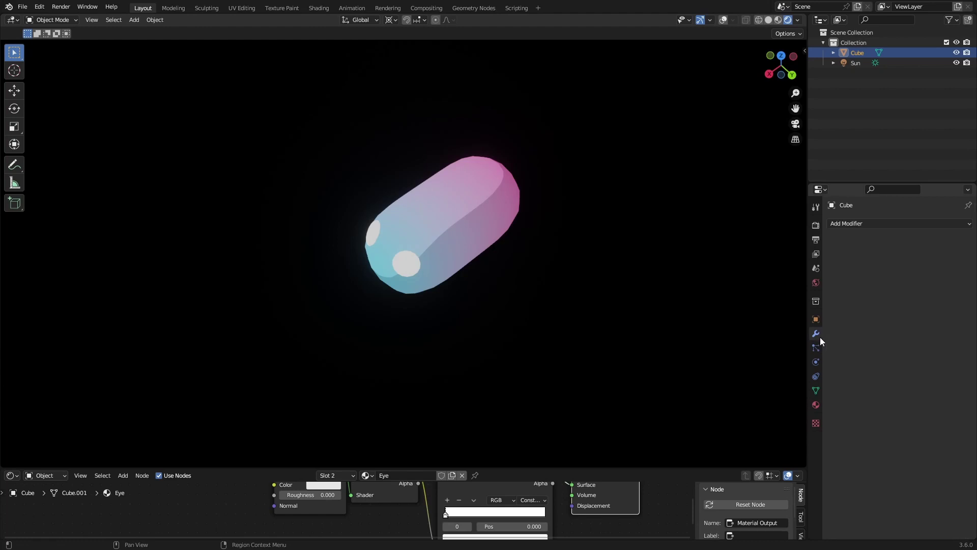
click(849, 224)
key(shift+alt+z)
key(ctrl+s)
middle_drag(596, 294, 428, 274)
key(Tab)
key(g)
key(x)
right_click(472, 306)
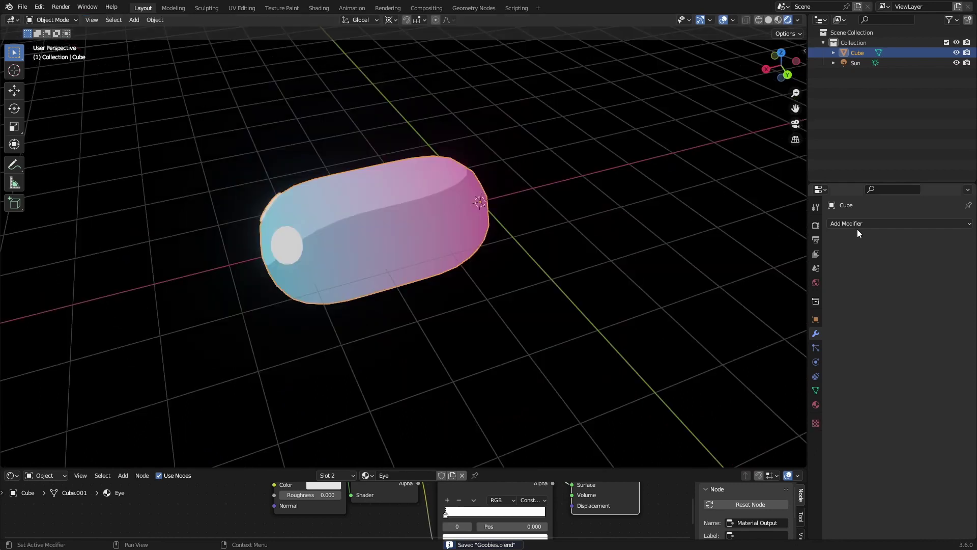
Step: Add a Wave modifier to the capsule character and play the animation
click(867, 221)
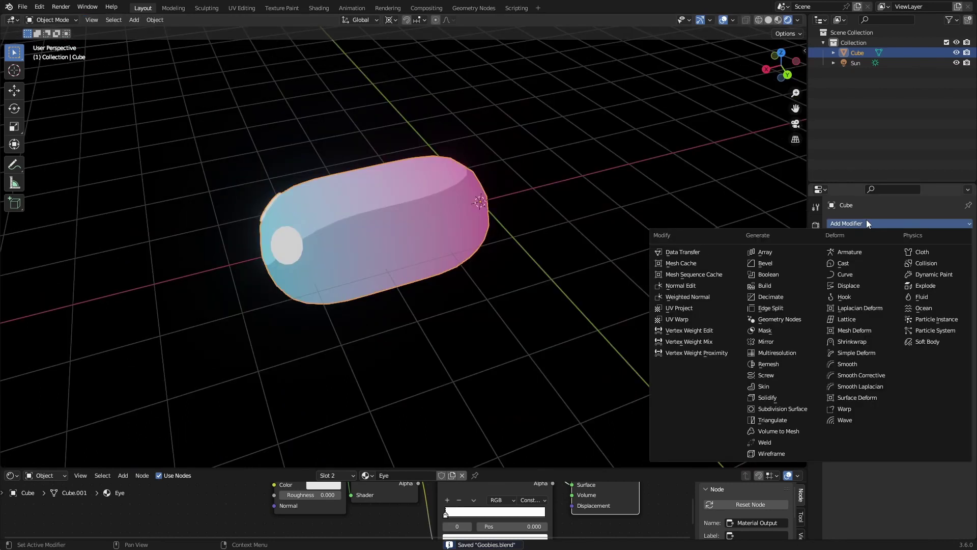
click(843, 421)
middle_drag(652, 338, 391, 220)
key(space)
Step: Rotate the character's mesh -90° along global Y in Edit Mode and return to Object Mode
key(Tab)
key(r)
key(y)
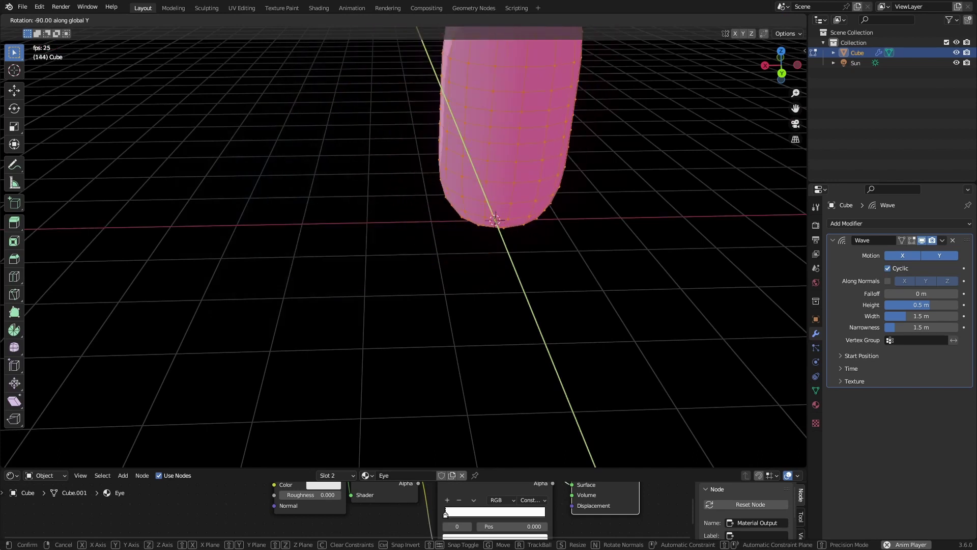
ctrl+click(539, 221)
key(Tab)
Step: Set the Wave modifier's narrowness to 1 m and save the file
scroll(540, 221, down, 2)
shift+middle_drag(540, 221, 489, 264)
drag(930, 304, 948, 305)
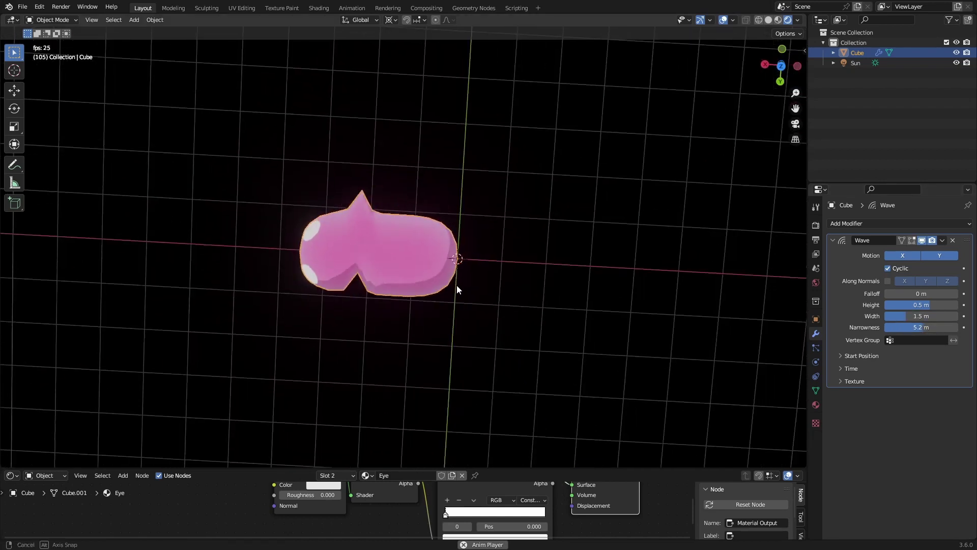
double_click(921, 327)
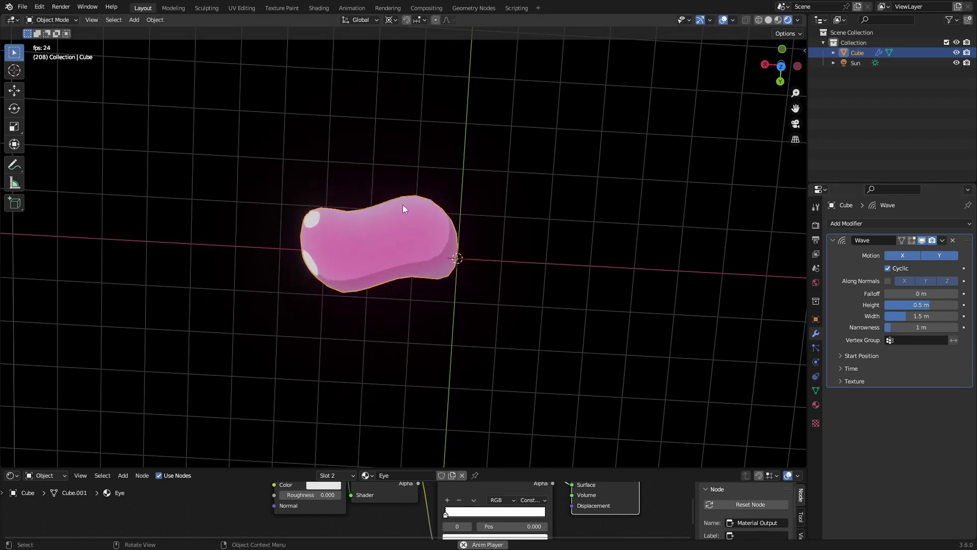
middle_drag(491, 246, 513, 174)
key(ctrl+s)
scroll(519, 208, up, 3)
middle_drag(520, 209, 463, 265)
scroll(464, 265, down, 2)
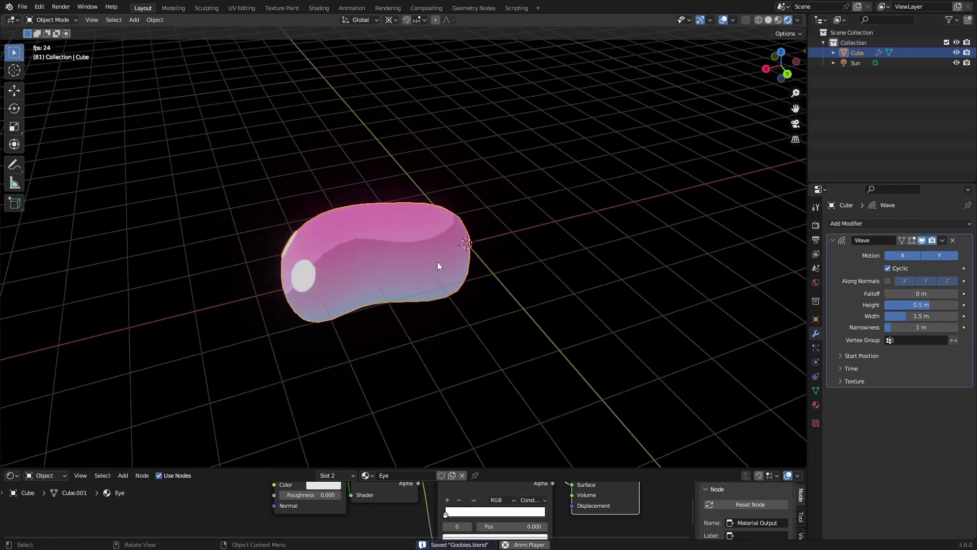
Step: Add a plane, scale it up into a large ground under the character and colour its Grass material light green
click(539, 267)
scroll(533, 259, down, 5)
middle_drag(522, 165, 484, 194)
key(shift+a)
mouse_move(485, 195)
click(526, 194)
key(s)
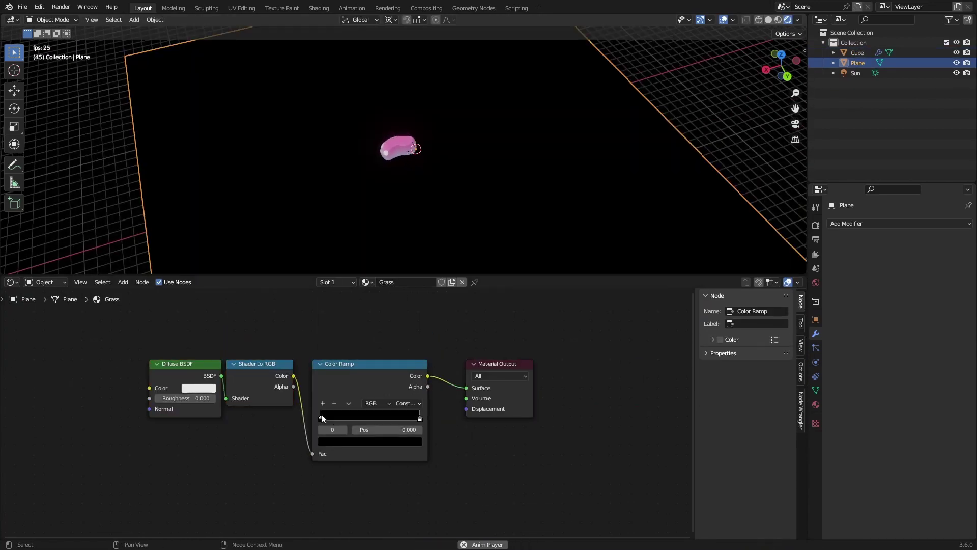
click(370, 441)
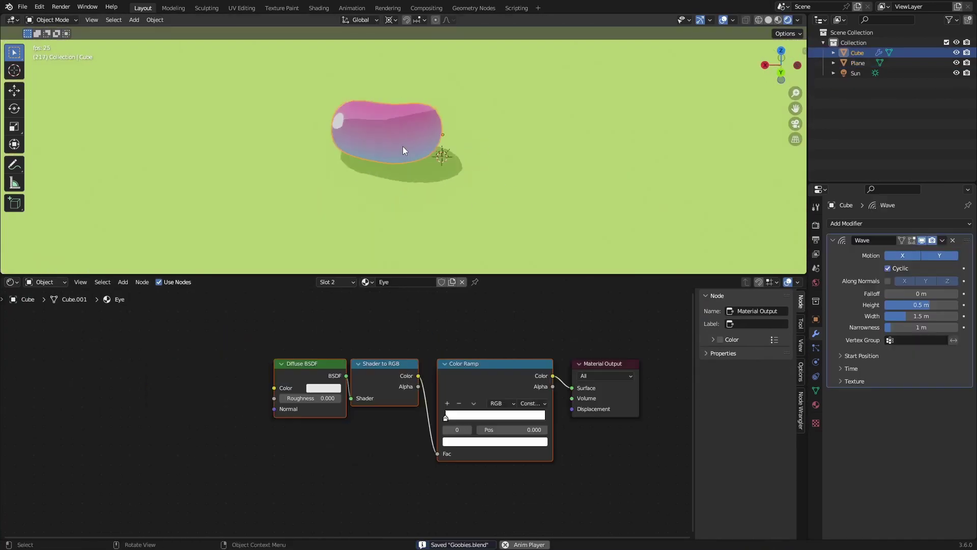
Step: Add a round cube at the 3D cursor and move it along global Z
key(ctrl+a)
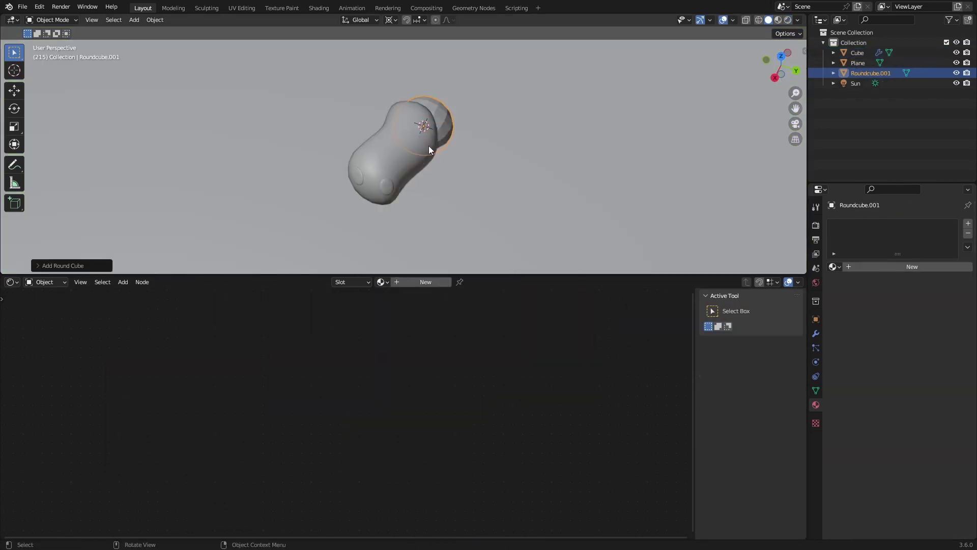
key(g)
key(z)
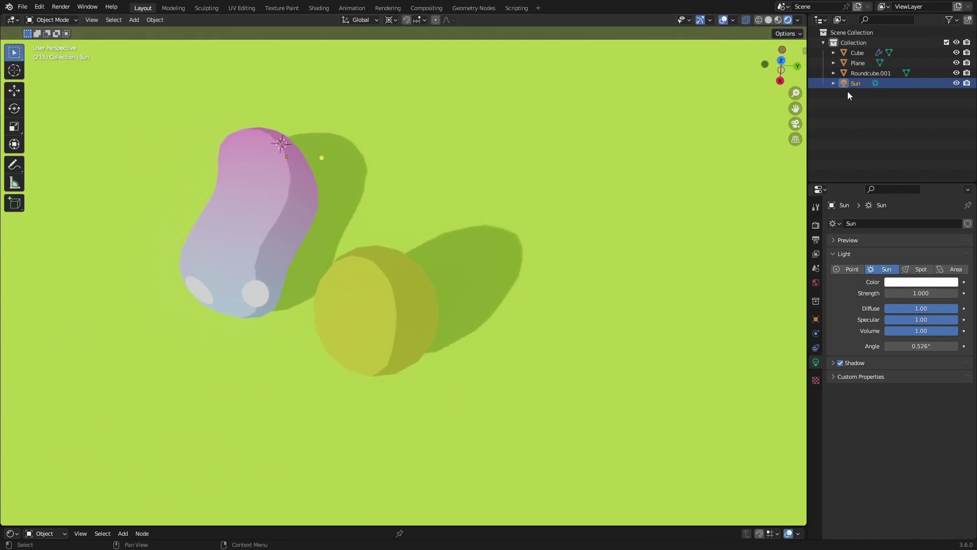
Step: Set the Sun light's angle to 0°
click(858, 87)
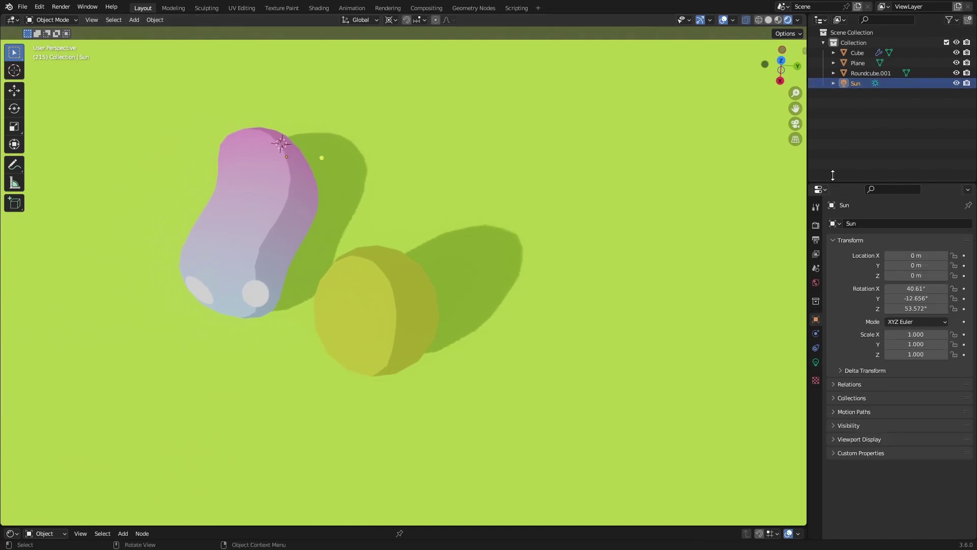
click(817, 362)
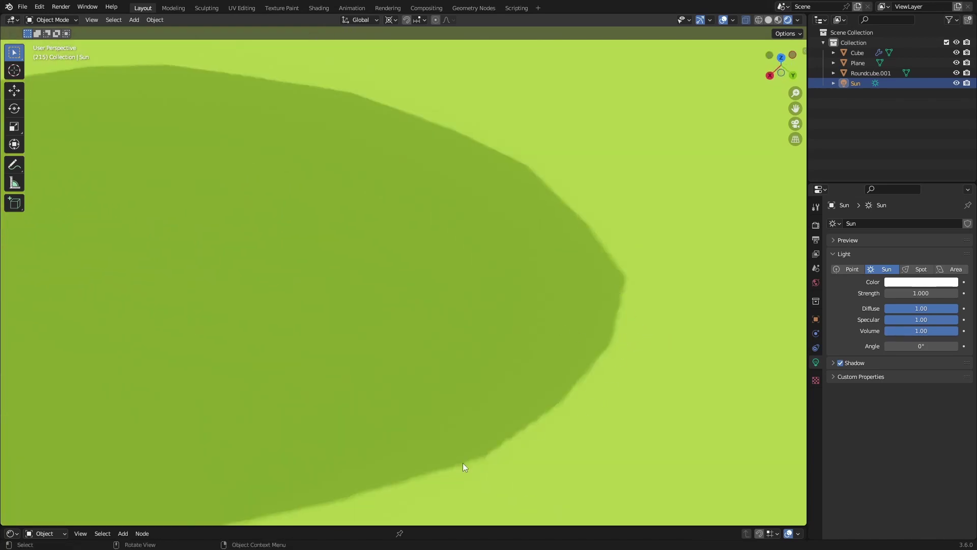
Step: Set Eevee's shadow cube and cascade sizes to 4096 px, enable High Bit Depth and turn off Soft Shadows
click(816, 226)
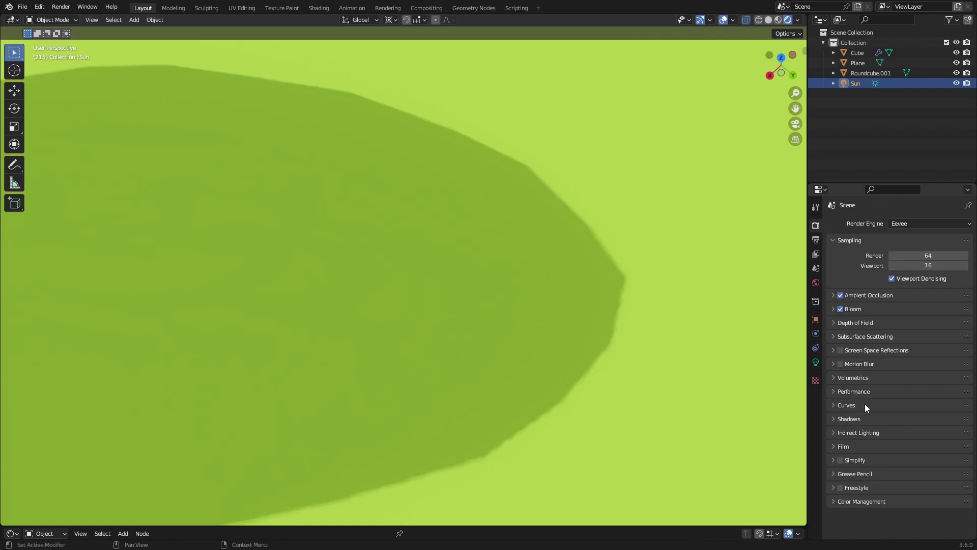
click(850, 418)
click(905, 436)
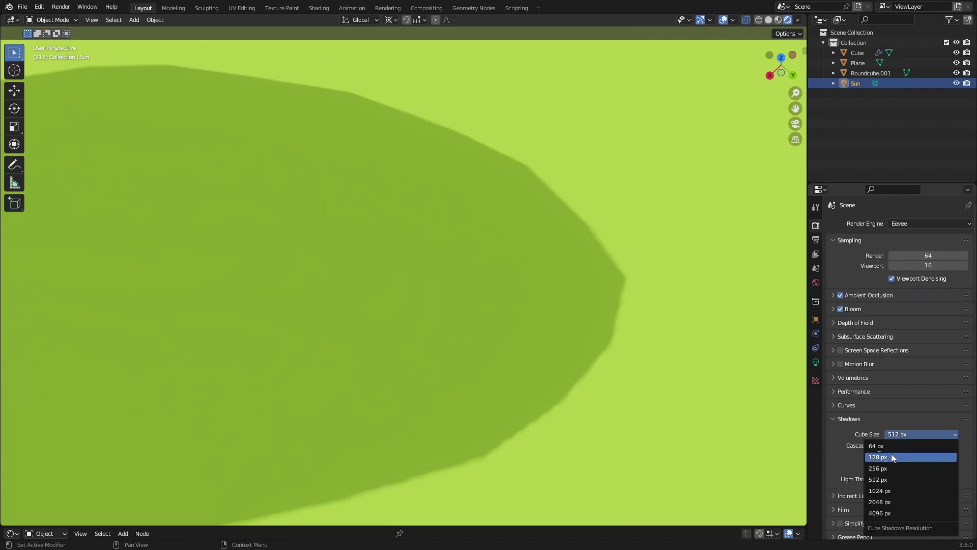
click(887, 516)
click(907, 447)
click(891, 525)
middle_drag(682, 390, 641, 364)
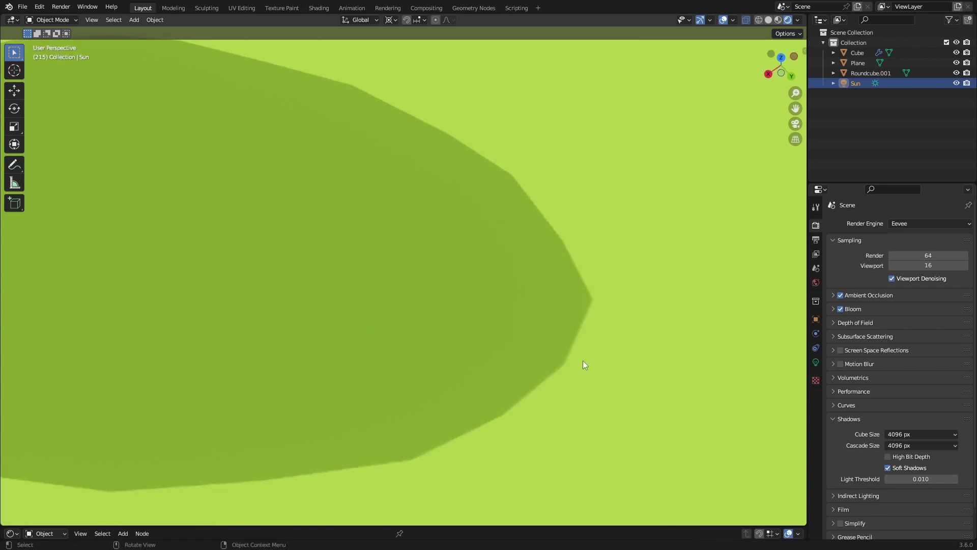
click(895, 458)
click(891, 468)
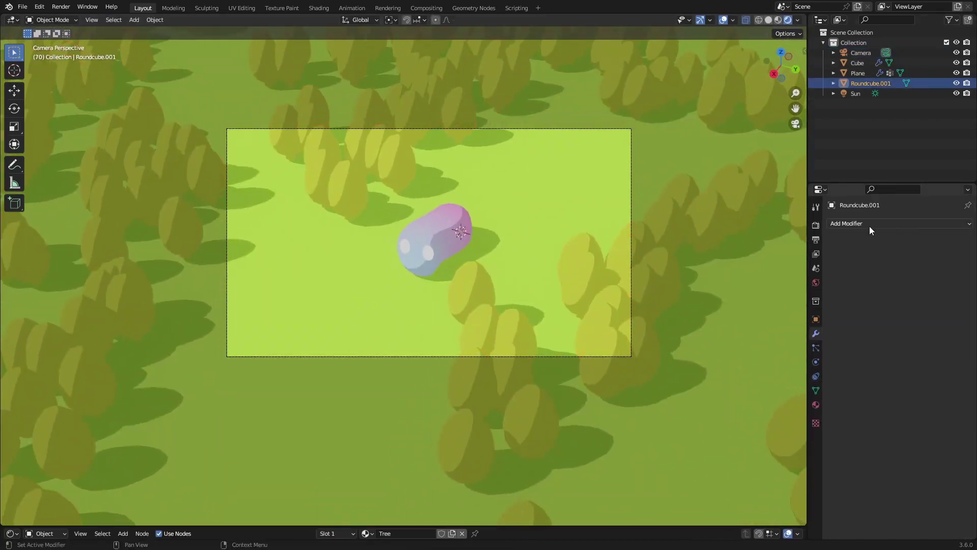
Step: Open the choice of modifiers for the round cube used as the tree
click(868, 227)
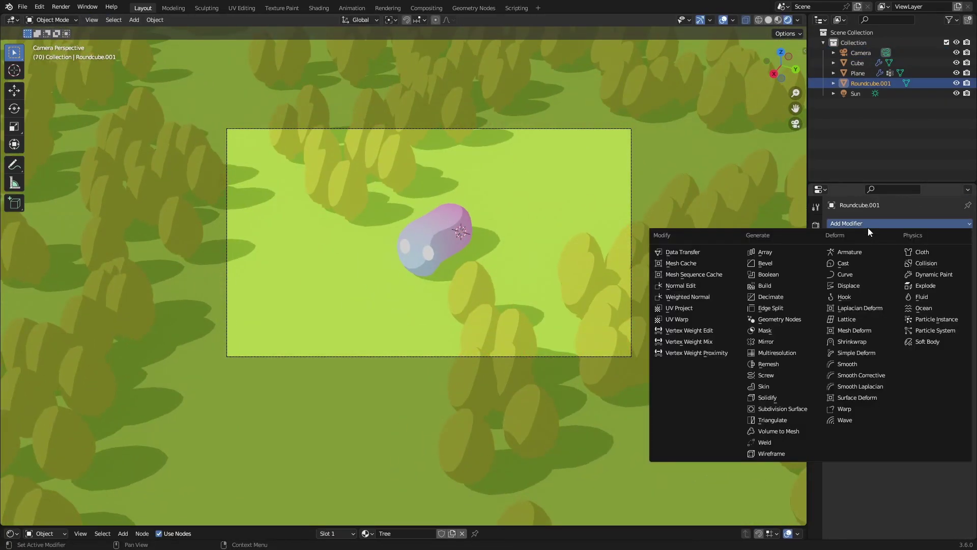